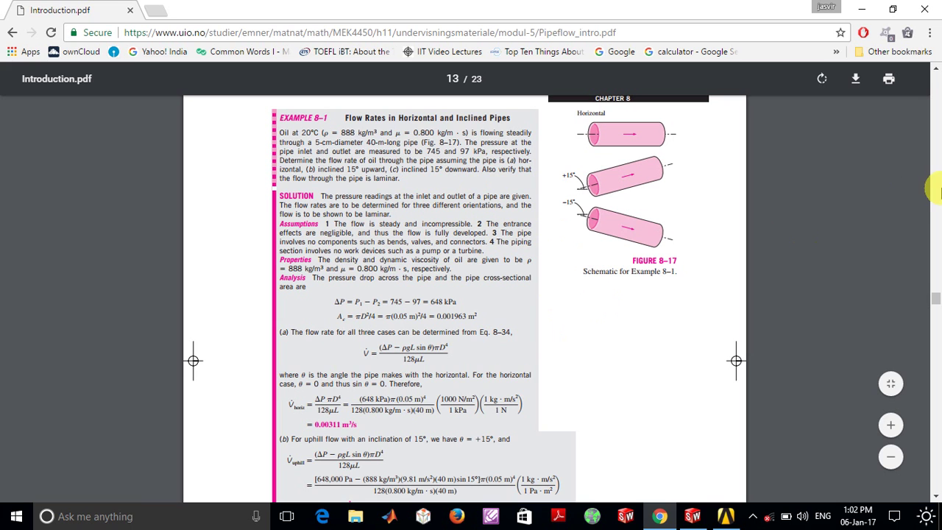
Bring Example 8-1 into view and highlight '40-m-long pipe' and then '5-cm-diameter'.
left_click(935, 496)
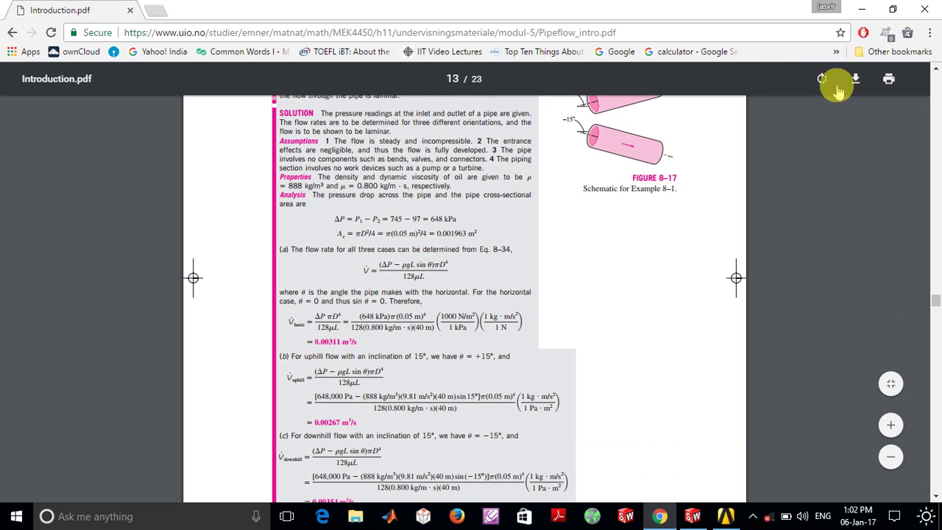
left_click(935, 70)
left_click(933, 73)
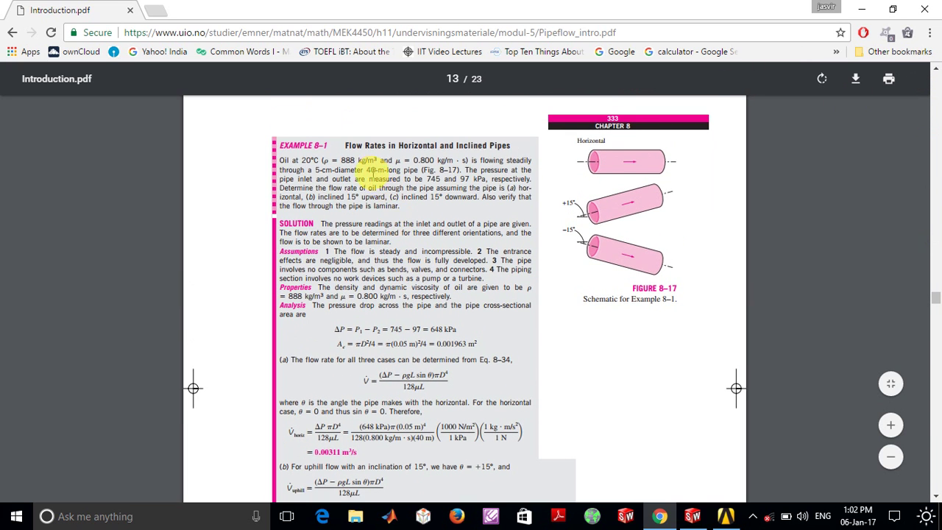
left_click_drag(366, 170, 421, 166)
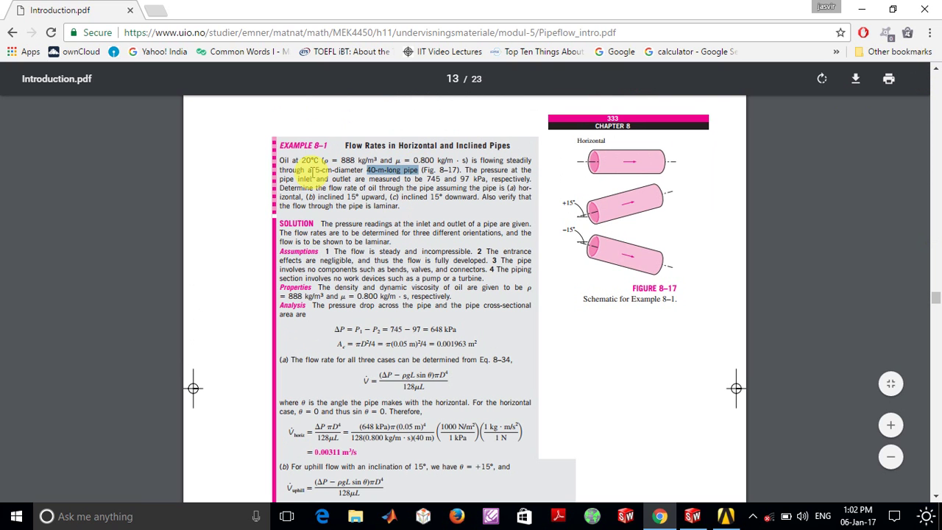
left_click_drag(310, 171, 343, 170)
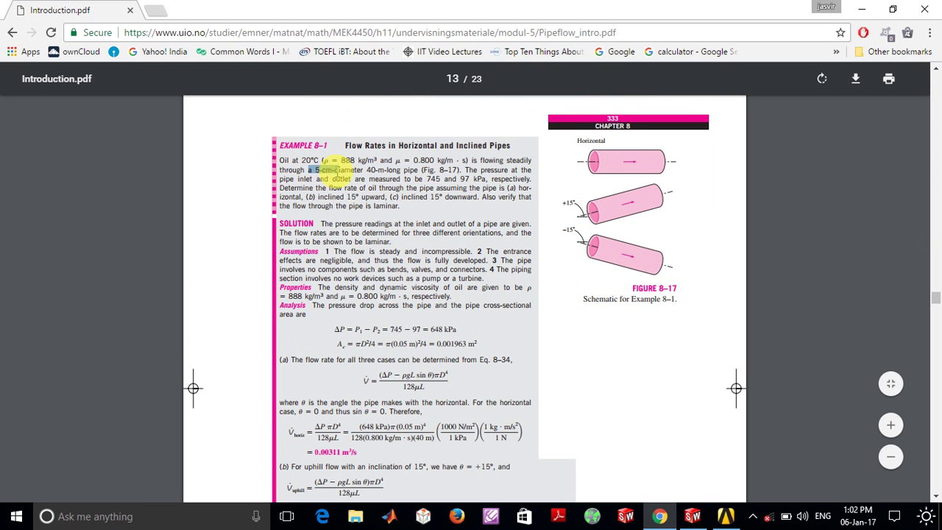
Edit Sketch1 under Surface-Fill1 and move the 4000 mm length dimension above the line.
left_click(692, 516)
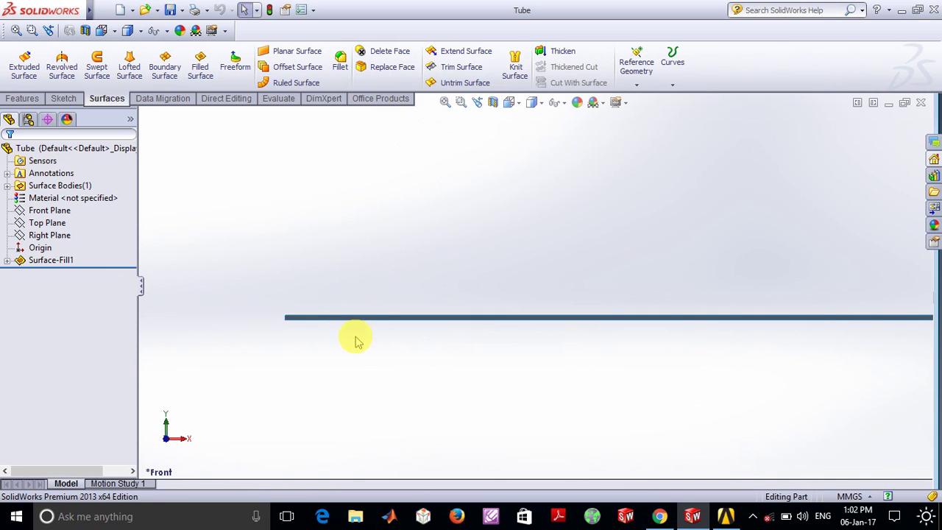
left_click(50, 210)
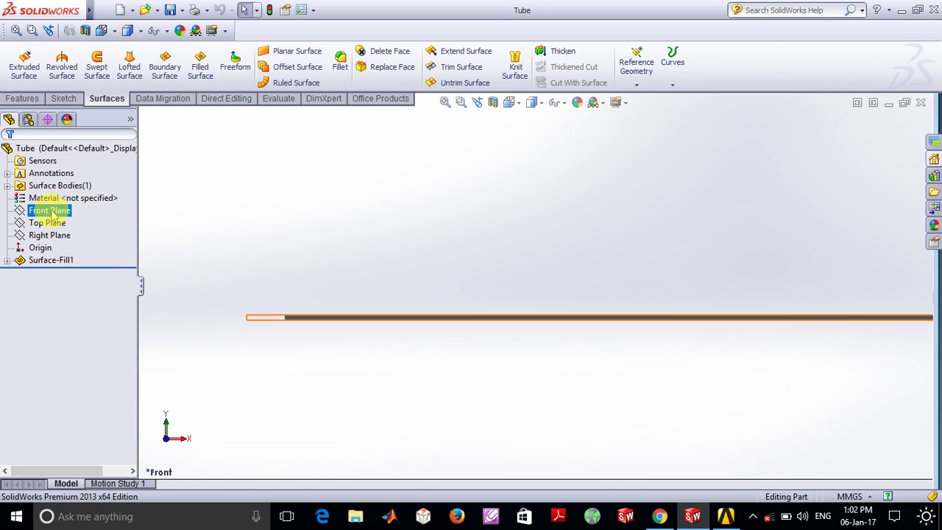
left_click(48, 260)
left_click(8, 260)
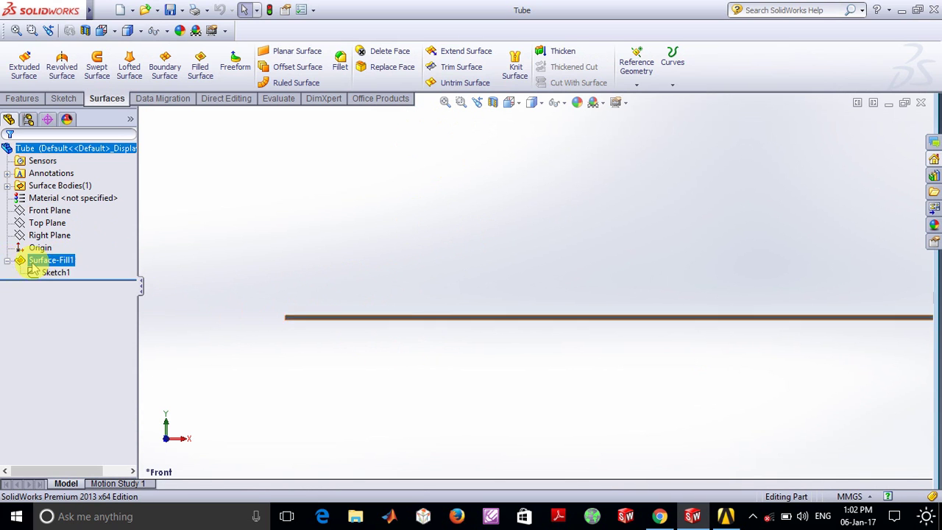
left_click(53, 272)
right_click(52, 274)
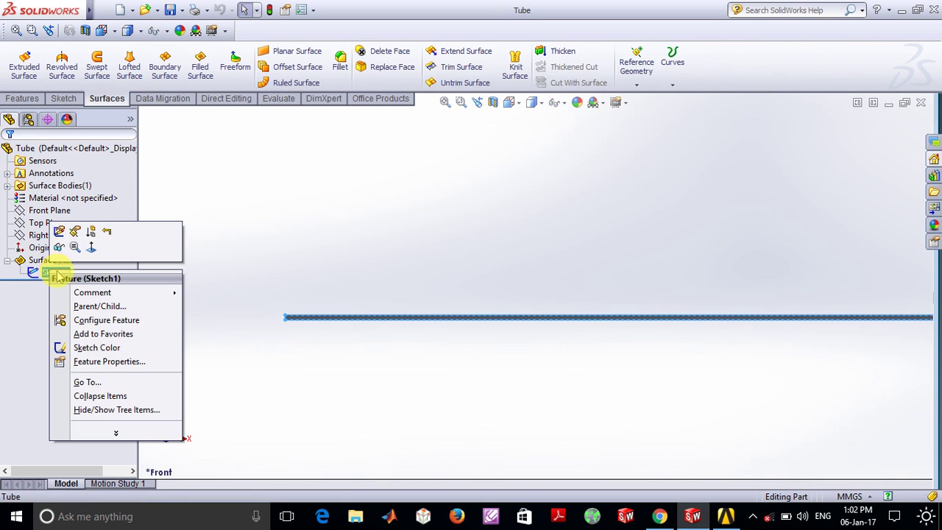
left_click(62, 233)
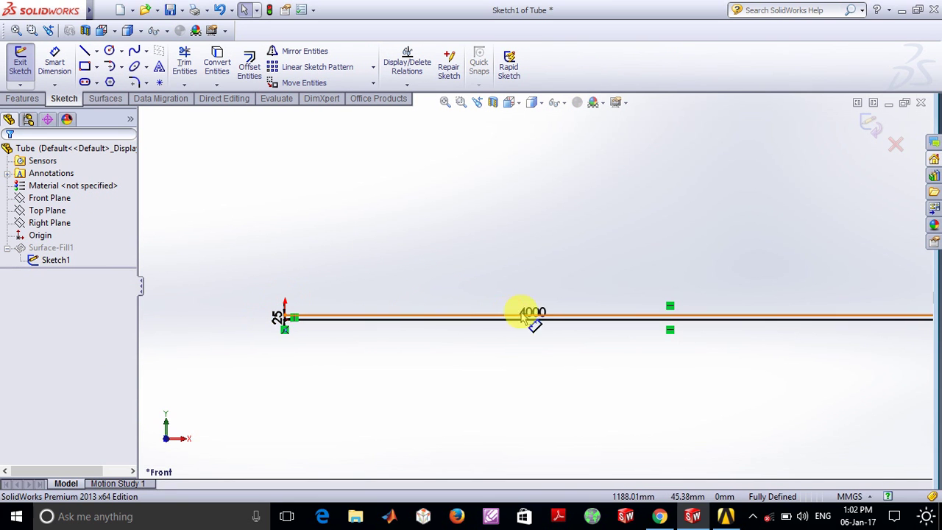
left_click_drag(533, 315, 550, 290)
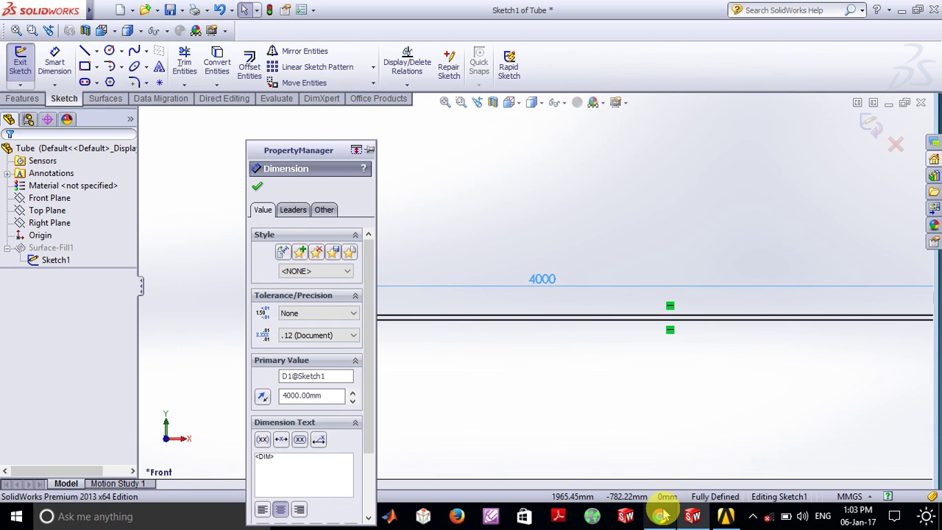
left_click(257, 187)
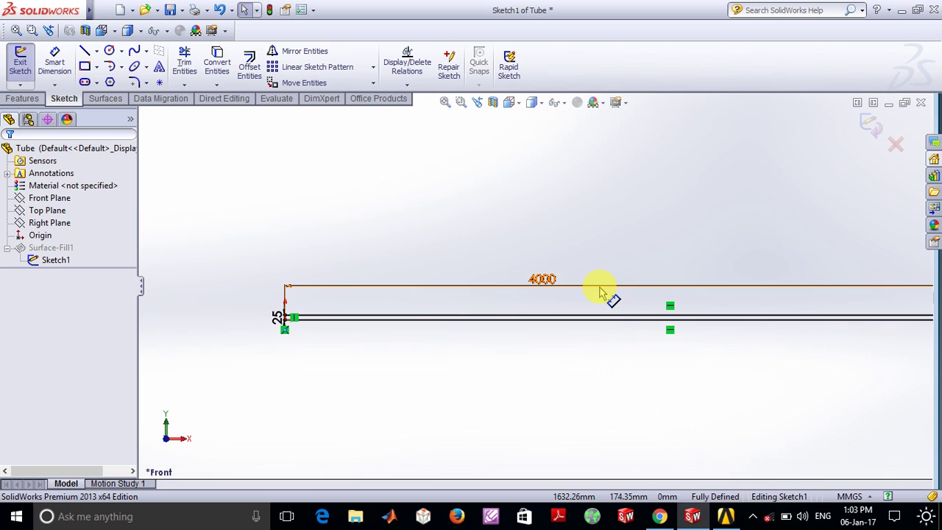
Highlight the 648 kPa pressure drop in the Example 8-1 solution, then clear the highlight.
left_click(662, 518)
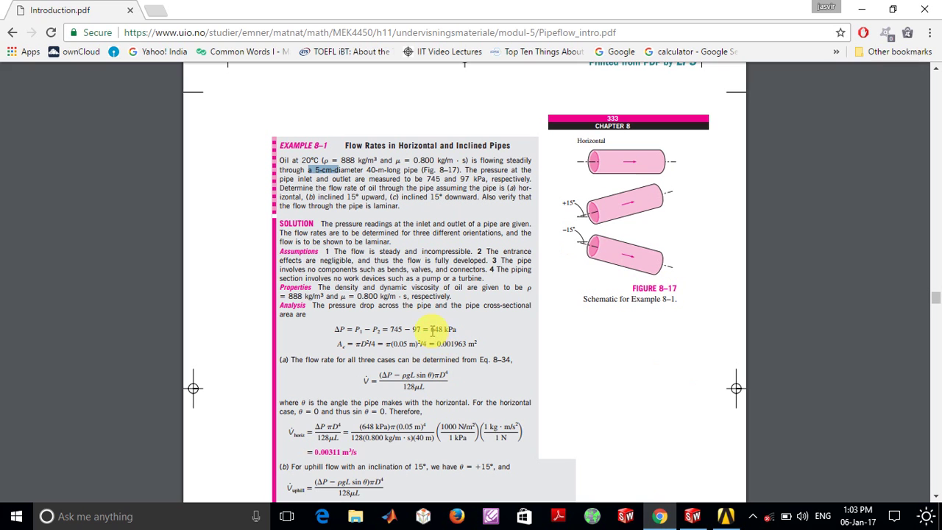
left_click_drag(432, 330, 456, 329)
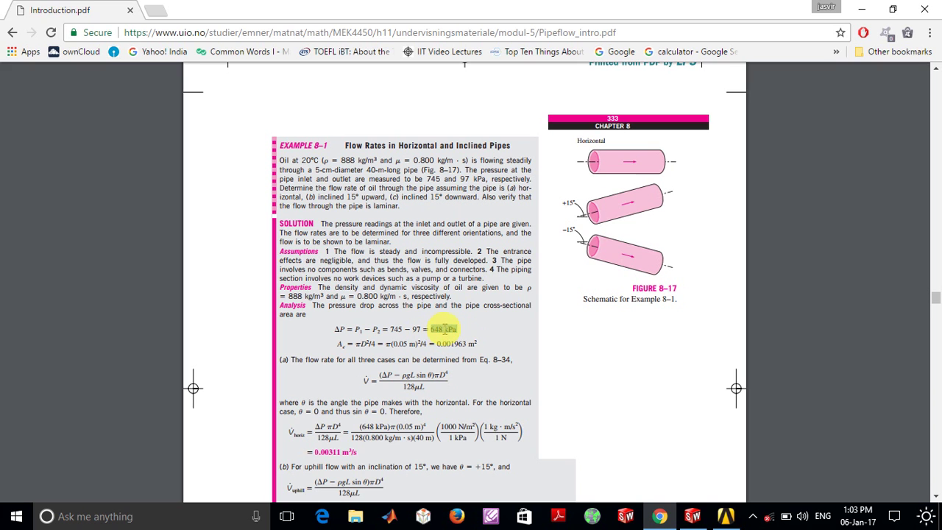
left_click(461, 335)
Exit the sketch so Surface-Fill1 rebuilds, then review Sketch1 and the fill surface.
left_click(874, 7)
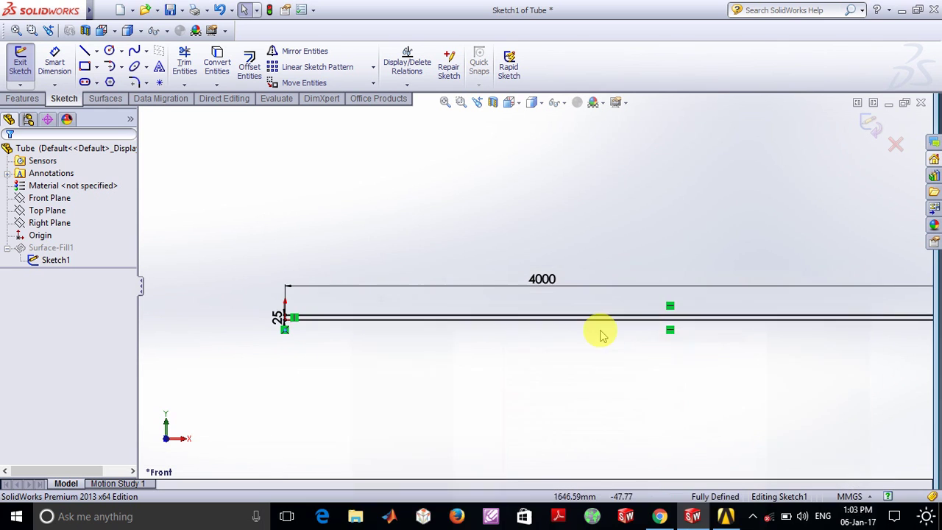
left_click(22, 65)
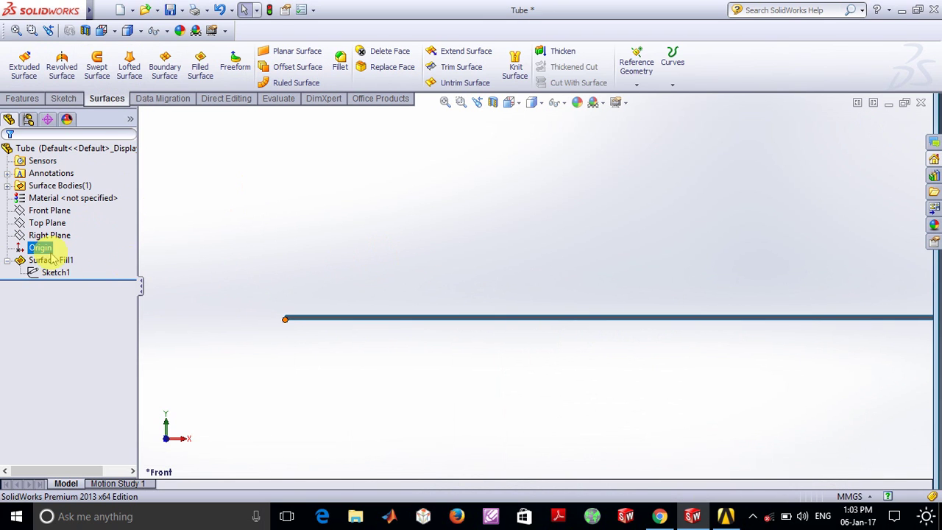
left_click(59, 273)
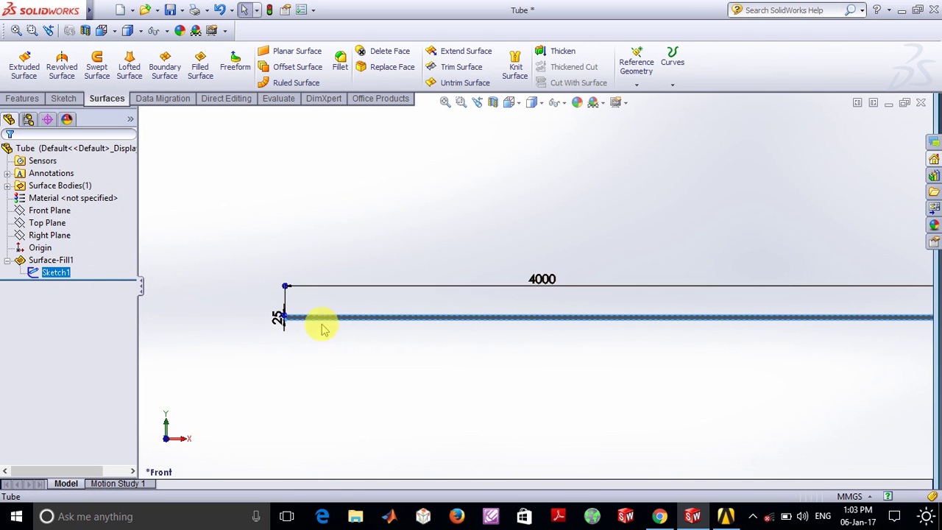
left_click(413, 238)
left_click(65, 262)
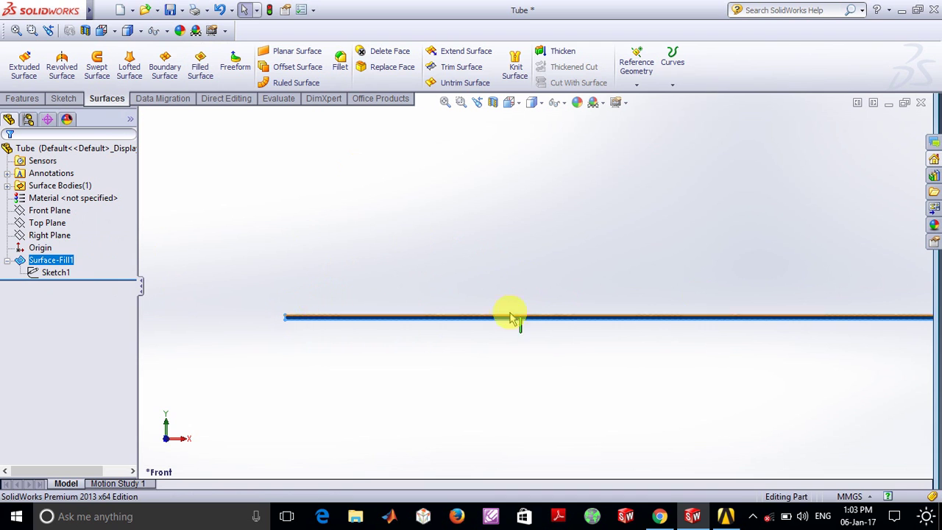
left_click(741, 267)
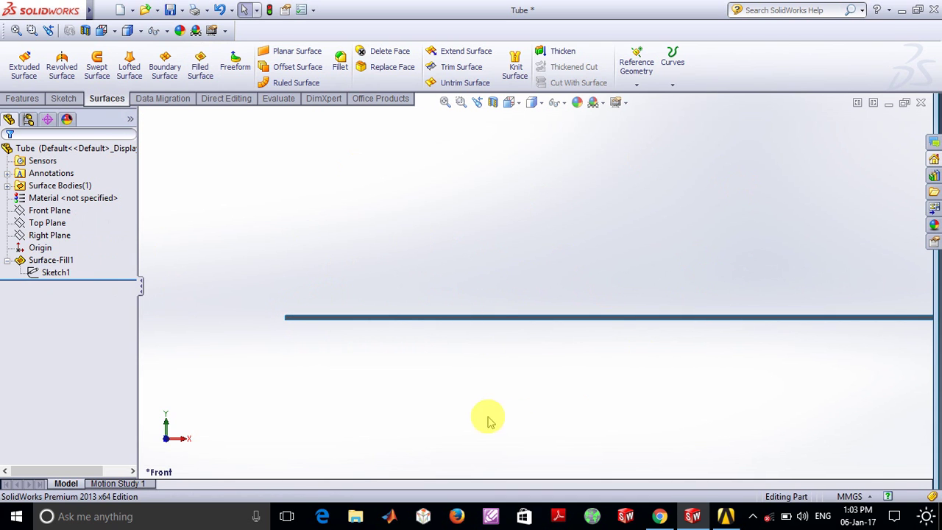
Attempt saving the Tube part as a Part file, cancel Save As, and minimize SolidWorks.
left_click(100, 10)
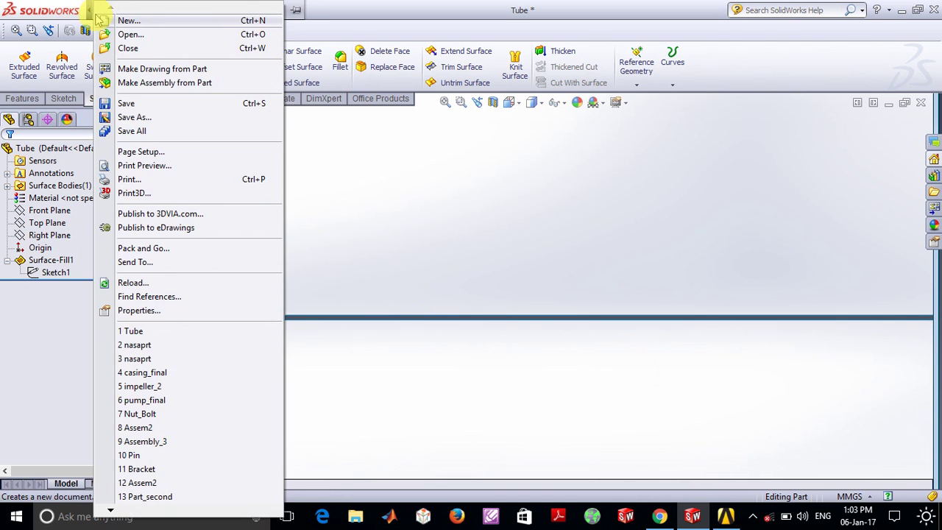
left_click(129, 109)
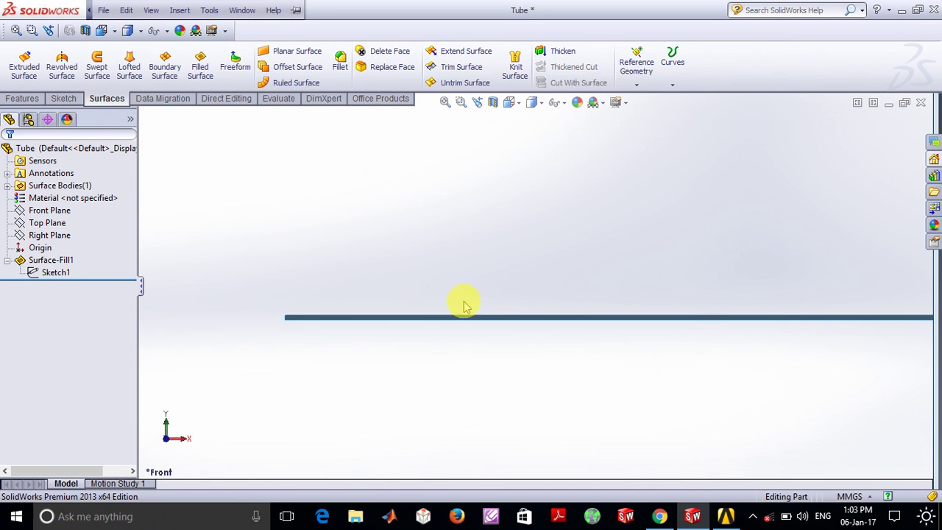
left_click(567, 324)
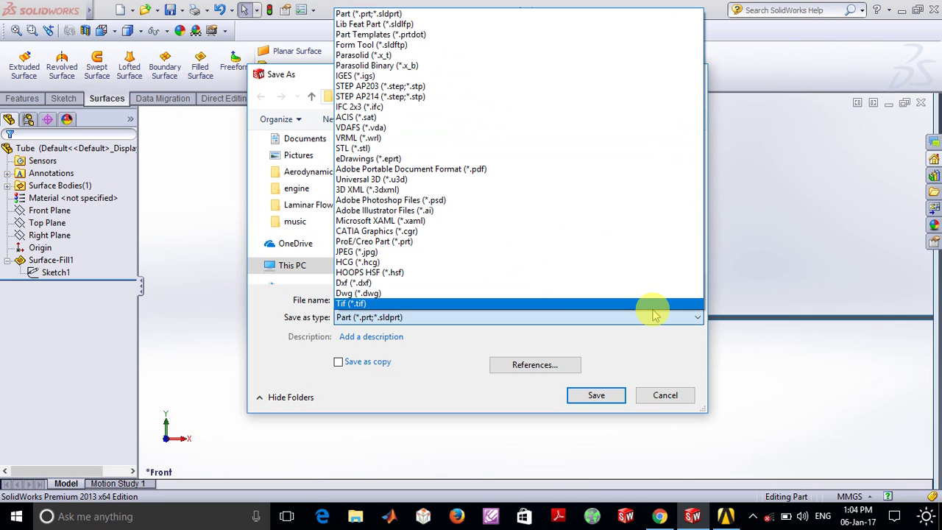
left_click(665, 391)
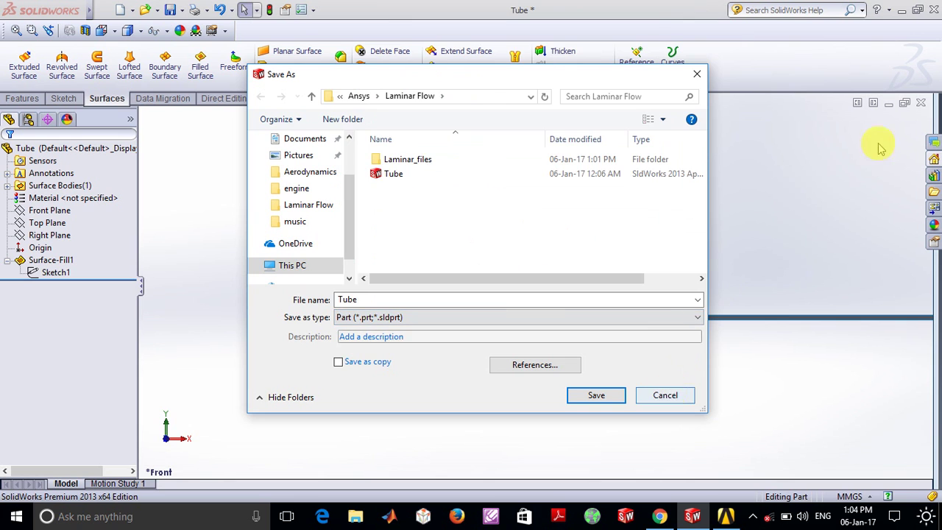
left_click(667, 398)
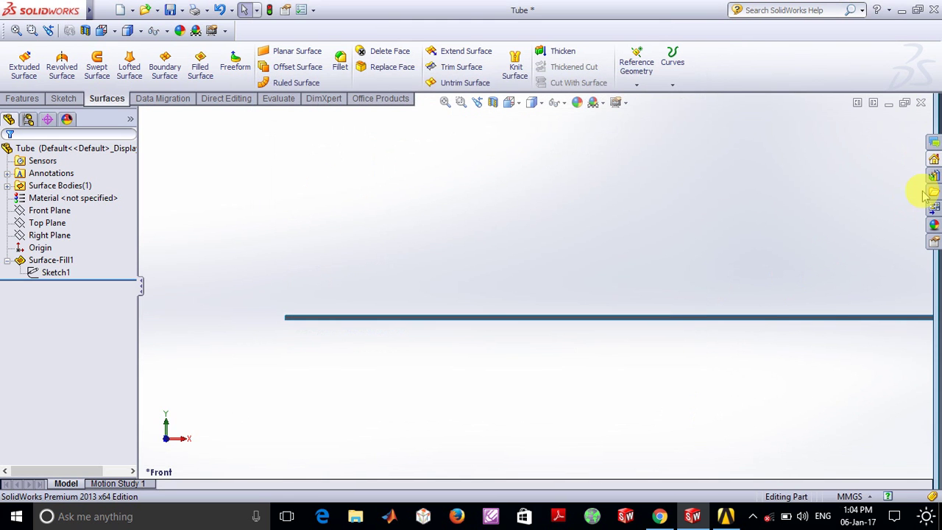
left_click(903, 8)
In the Laminar project, check the Geometry cell's options and launch the Mesh cell in Meshing.
left_click(724, 515)
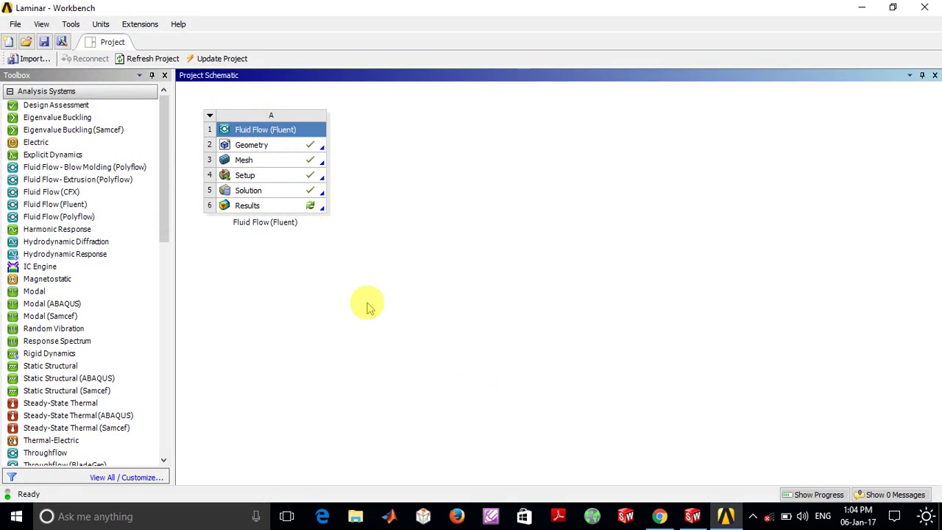
left_click(313, 150)
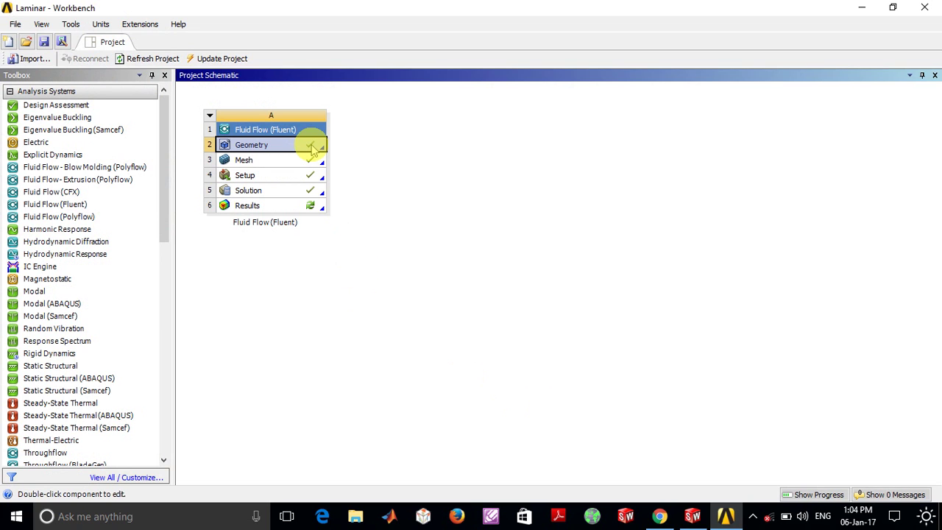
right_click(313, 149)
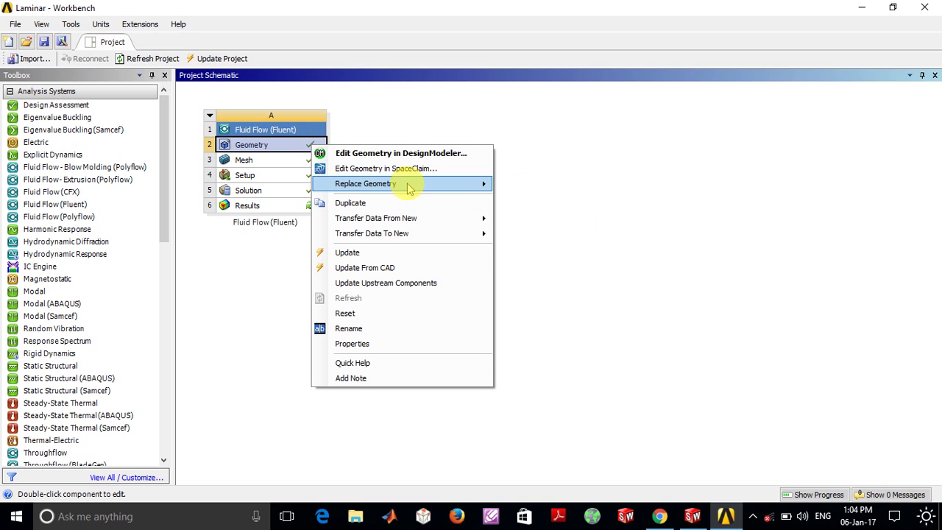
left_click(276, 163)
double_click(276, 164)
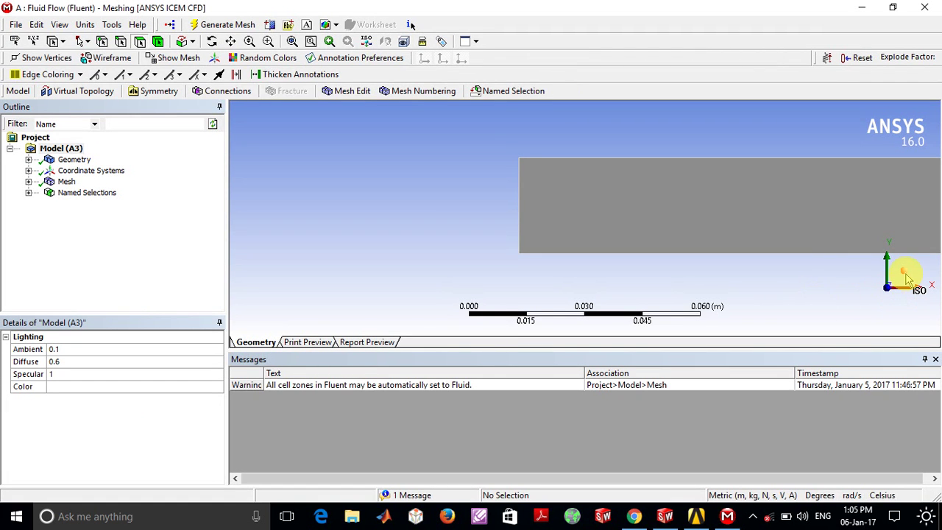
Switch the pipe from isometric to a straight-on XY front view.
left_click(906, 277)
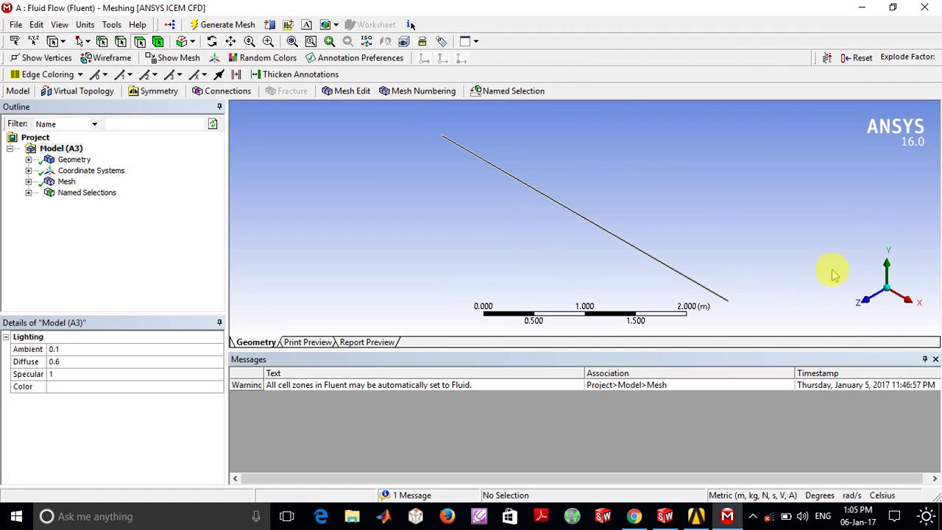
left_click(865, 303)
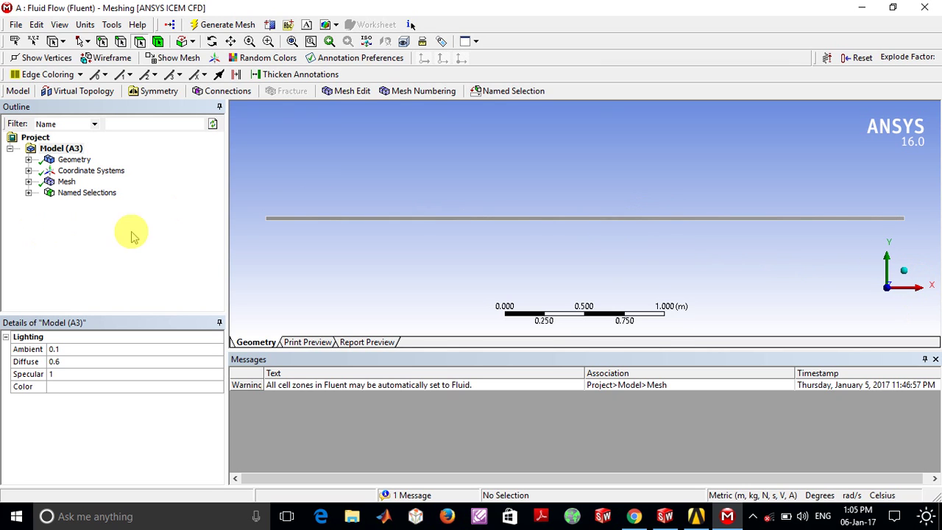
Zoom to the pipe's left end and confirm Face Meshing keeps the Quadrilaterals method.
left_click(28, 181)
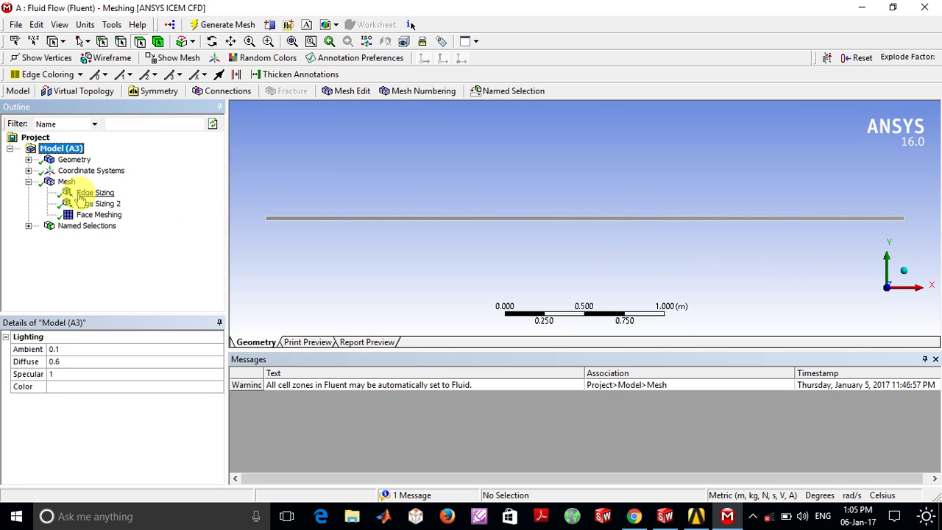
left_click(107, 216)
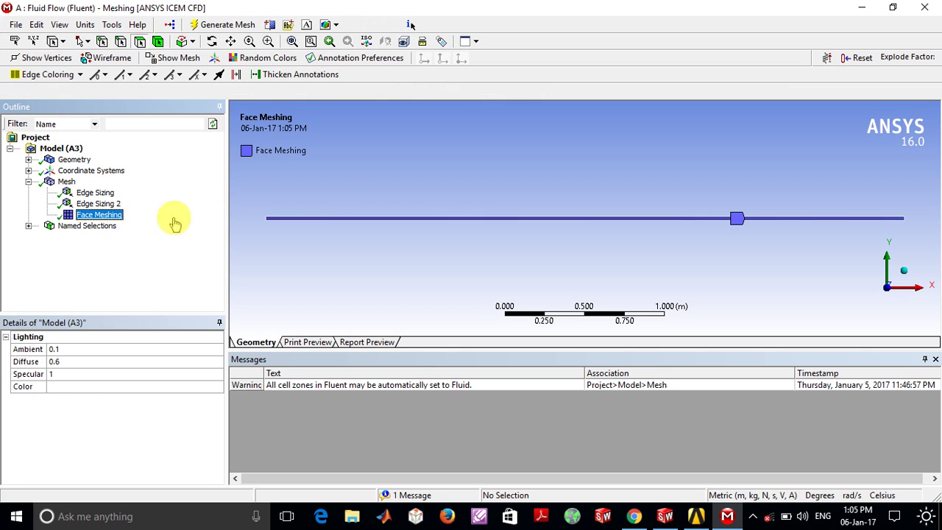
left_click(269, 42)
left_click_drag(250, 211, 338, 237)
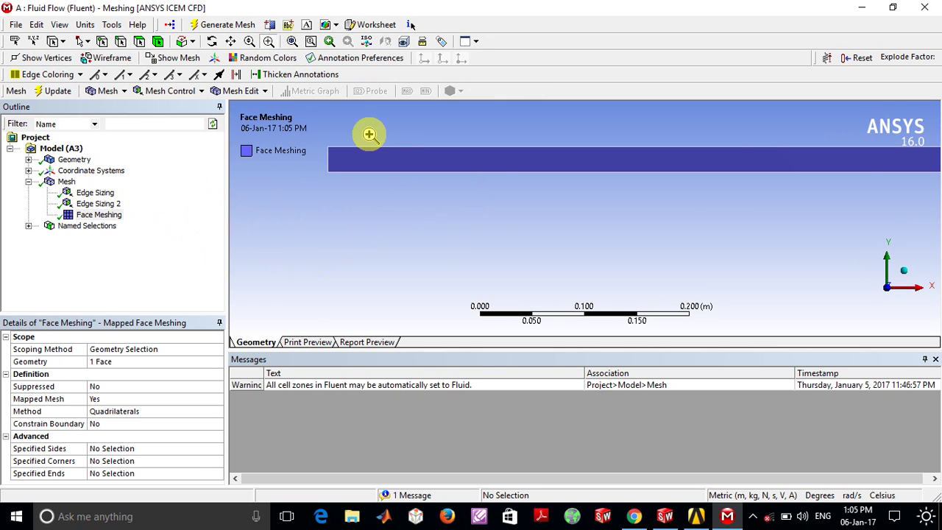
left_click(115, 412)
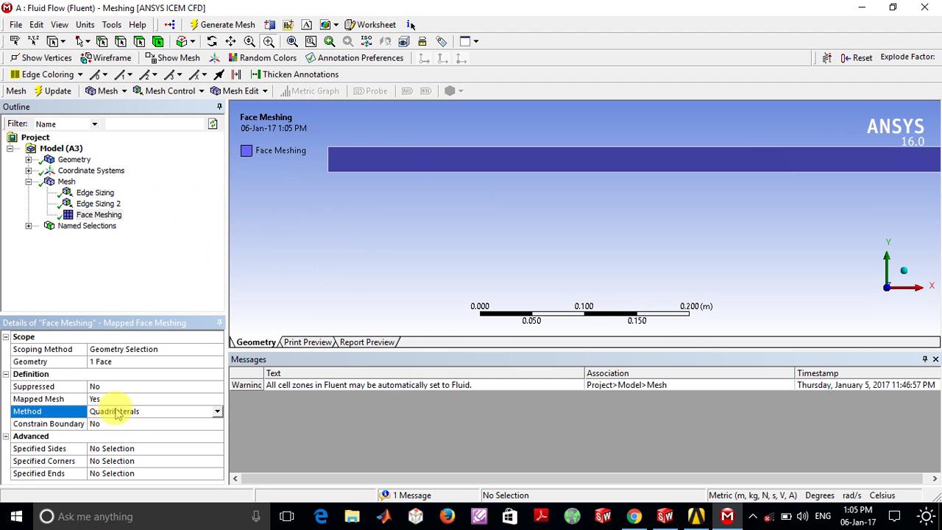
left_click(217, 412)
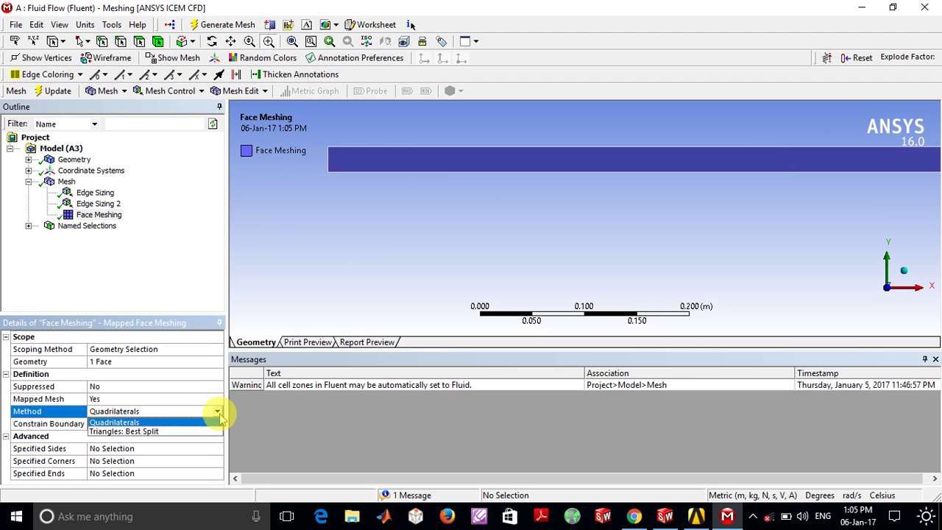
left_click(309, 245)
left_click(92, 193)
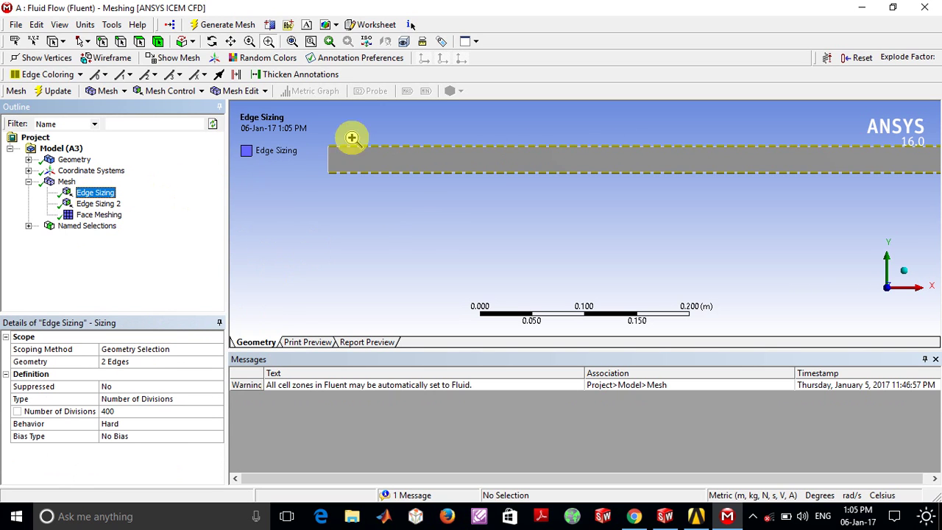
Keep the first Edge Sizing's type as Number of Divisions (400 divisions).
left_click(231, 41)
left_click_drag(506, 158, 334, 188)
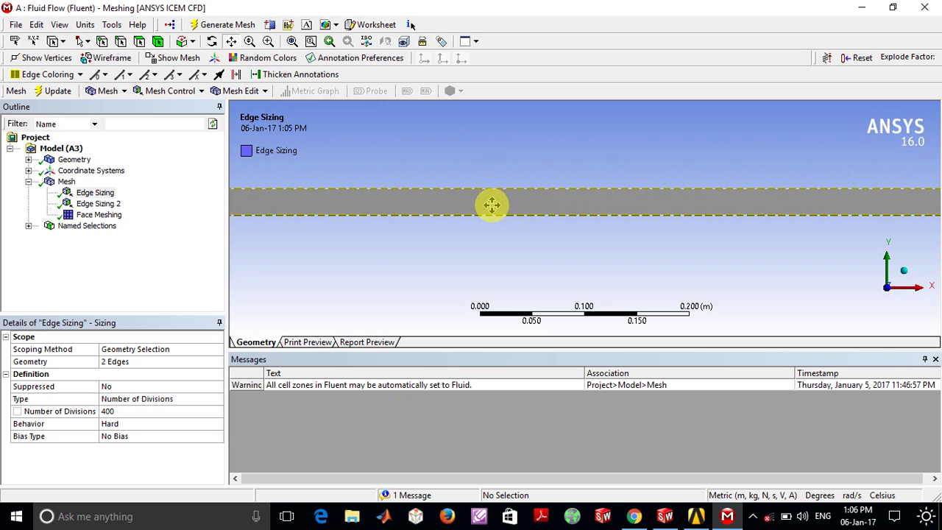
left_click_drag(683, 183, 422, 162)
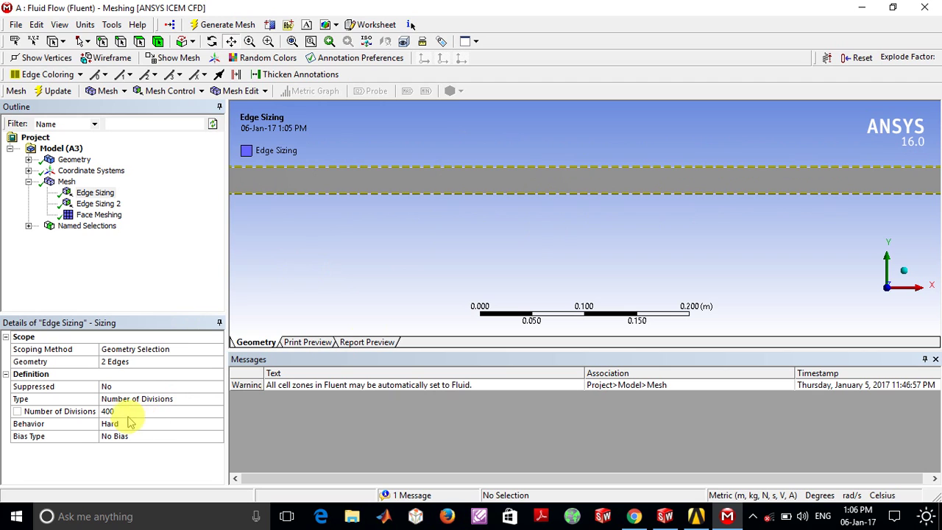
left_click(181, 399)
left_click(217, 400)
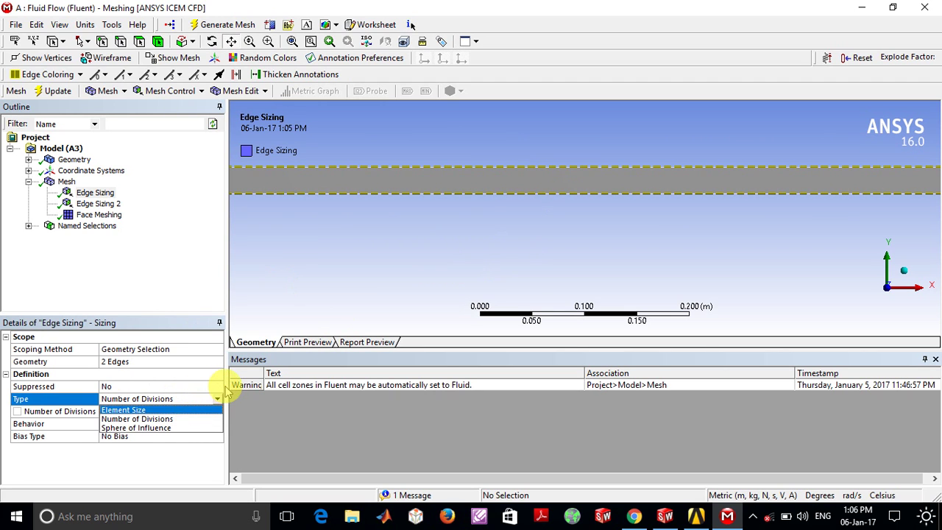
left_click(314, 278)
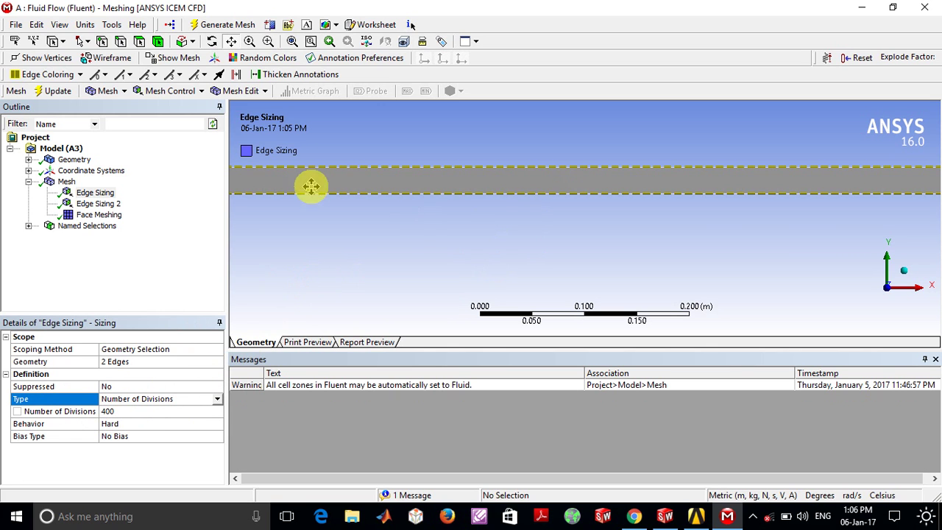
Select Edge Sizing 2, showing 30 divisions on 2 edges with Hard behavior.
middle_click_drag(520, 170, 476, 137, "ctrl")
middle_click_drag(577, 130, 331, 159, "ctrl")
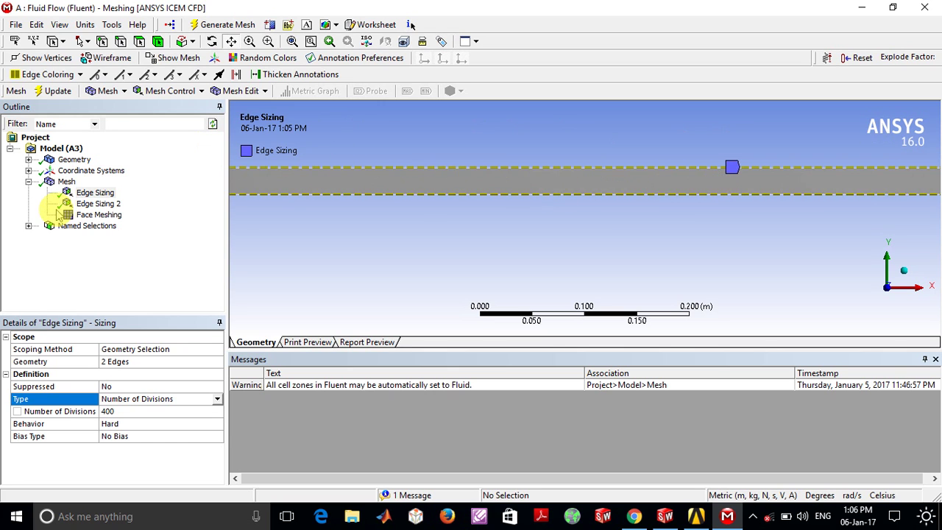
left_click(98, 203)
mouse_move(262, 168)
middle_mouse_down("ctrl")
mouse_move(600, 131)
mouse_move(820, 130)
mouse_move(834, 213)
mouse_move(757, 192)
mouse_move(519, 184)
mouse_move(819, 178)
middle_mouse_up("ctrl")
Zoom onto the left end edge, keep No Bias for its 30 divisions, then display the mesh.
middle_click_drag(520, 193, 839, 222, "ctrl")
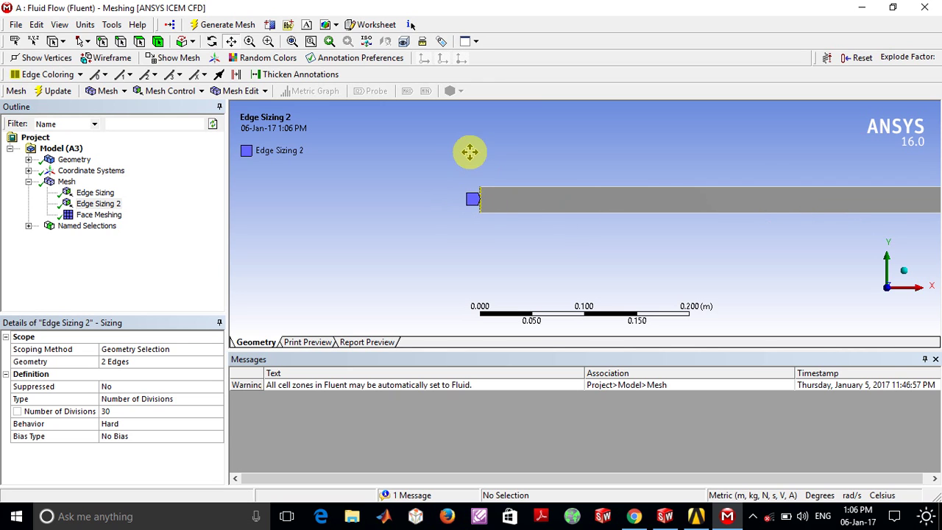
left_click(269, 41)
left_click_drag(459, 185, 530, 220)
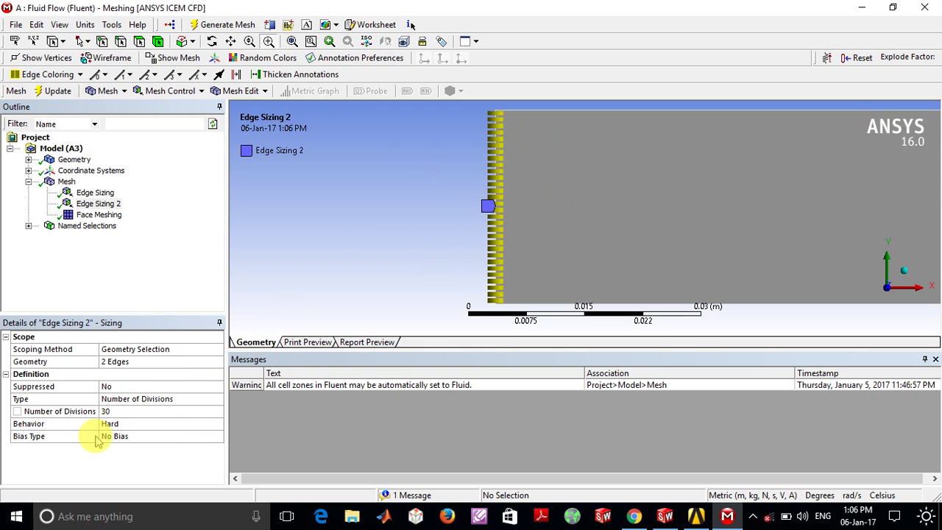
left_click(143, 436)
left_click(218, 437)
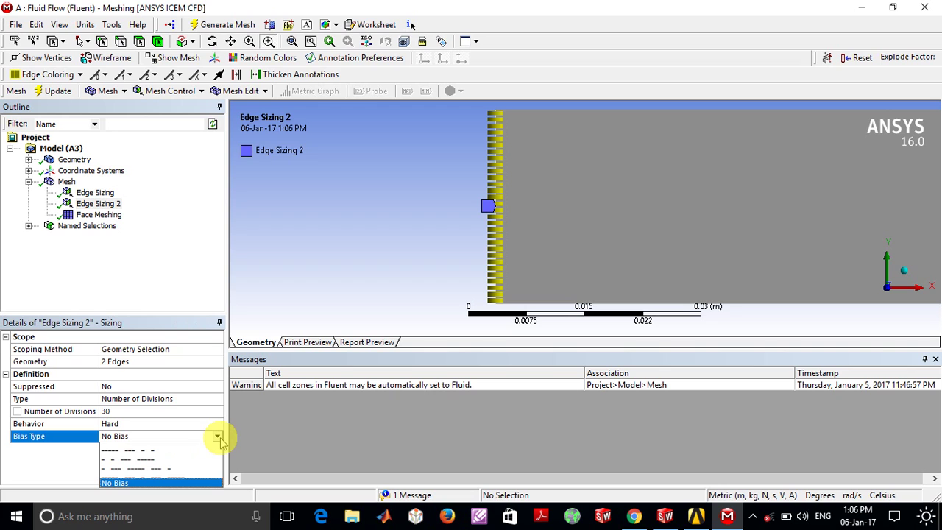
left_click(322, 267)
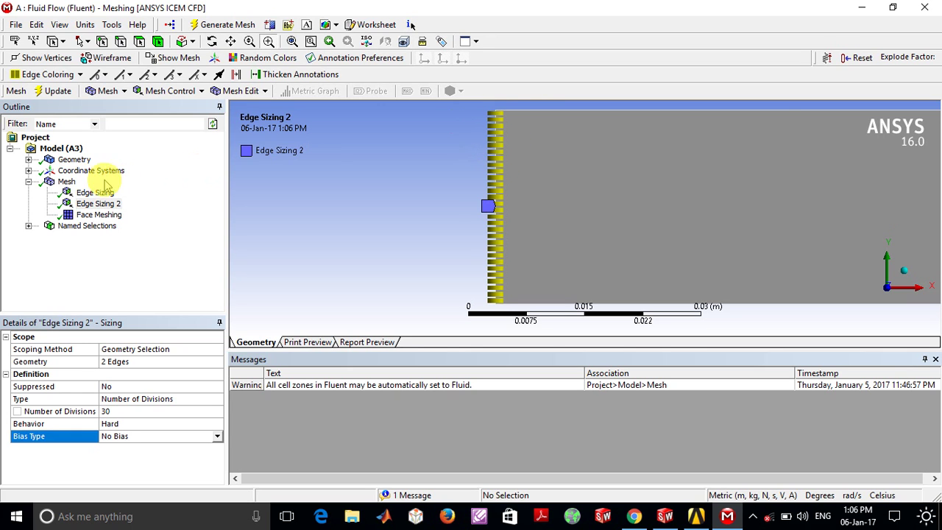
left_click(67, 181)
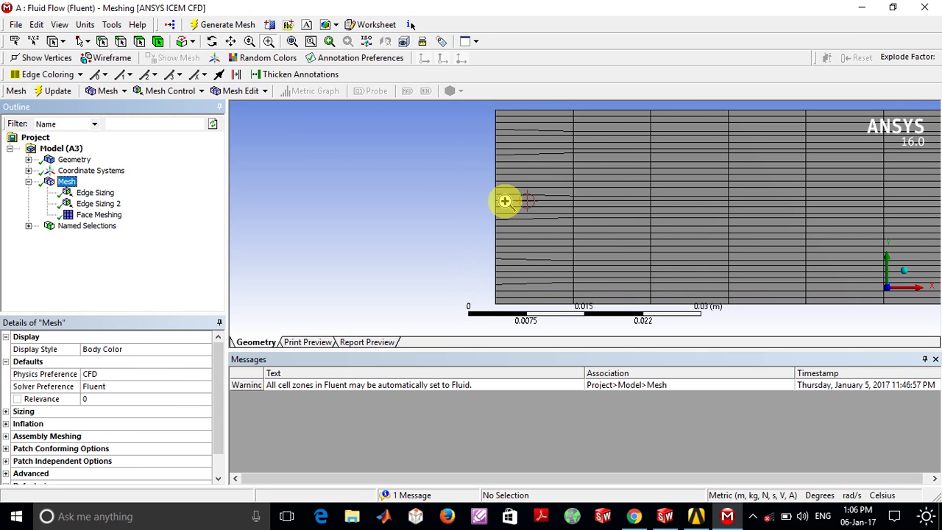
Expand Mesh Statistics to show 12431 nodes and 12000 elements.
scroll(219, 437, "down", 2)
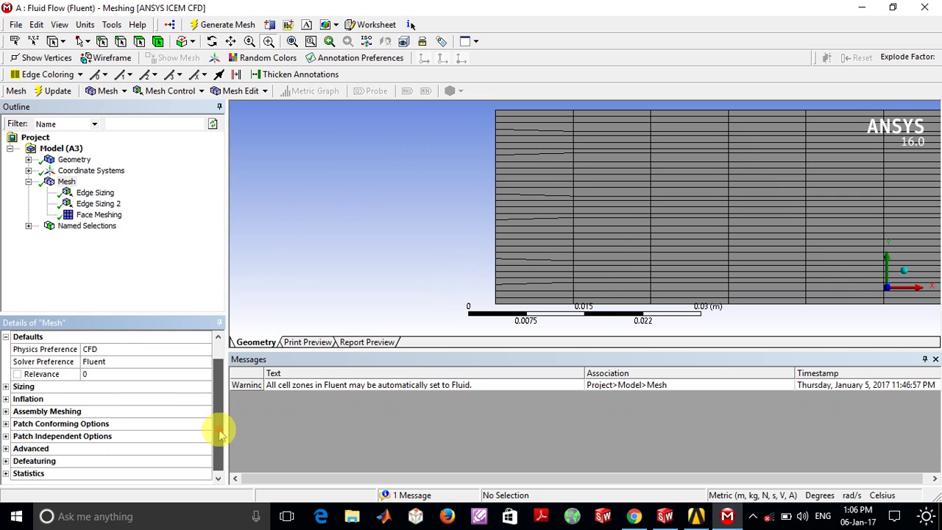
left_click(7, 472)
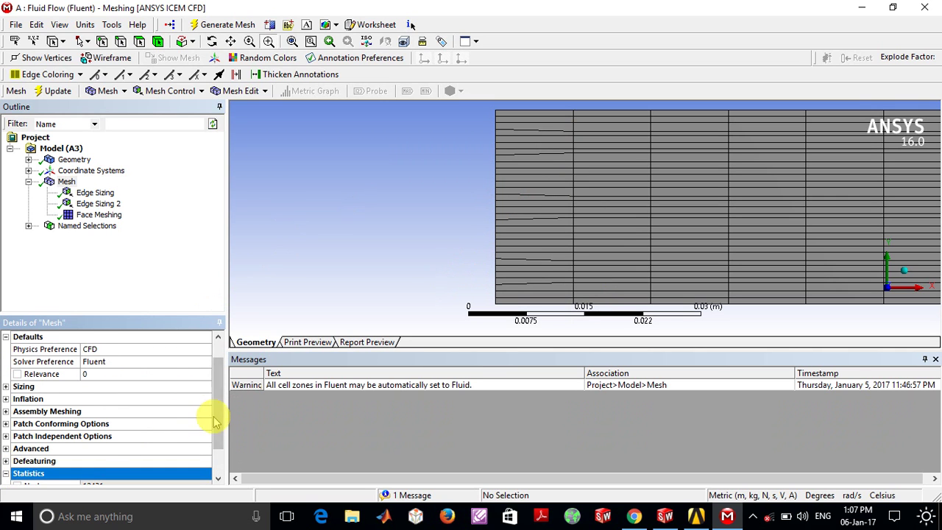
scroll(210, 425, "down", 2)
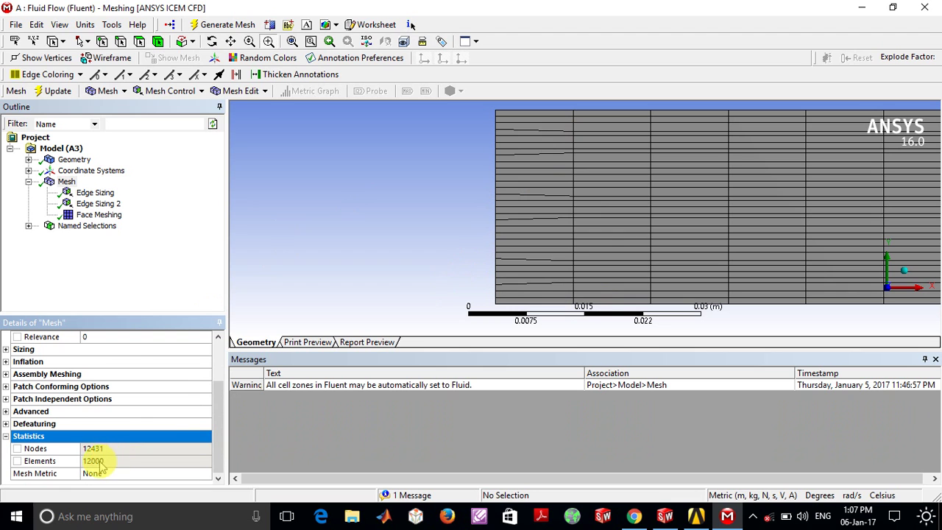
Fit the whole pipe, then box-zoom repeatedly into the quadrilateral mesh cells.
left_click(292, 42)
left_click_drag(553, 196, 611, 236)
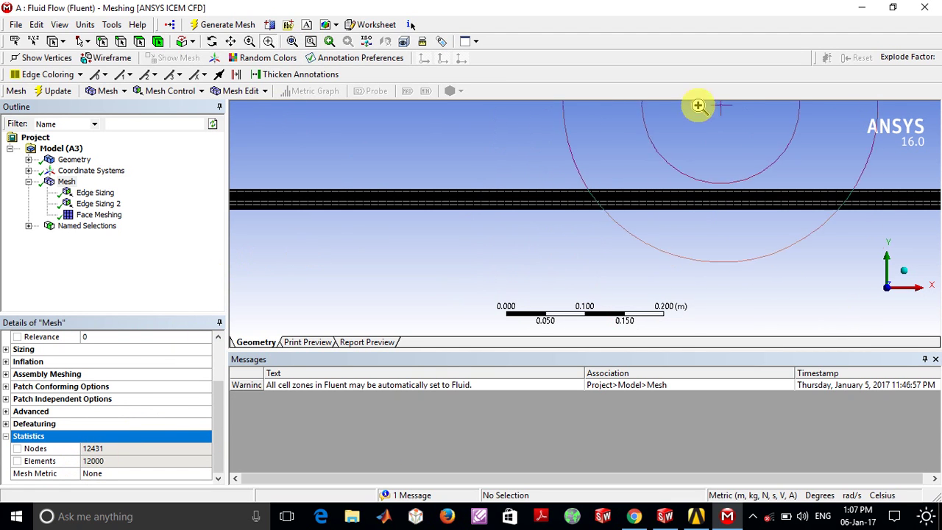
left_click_drag(698, 106, 782, 249)
left_click_drag(695, 220, 753, 290)
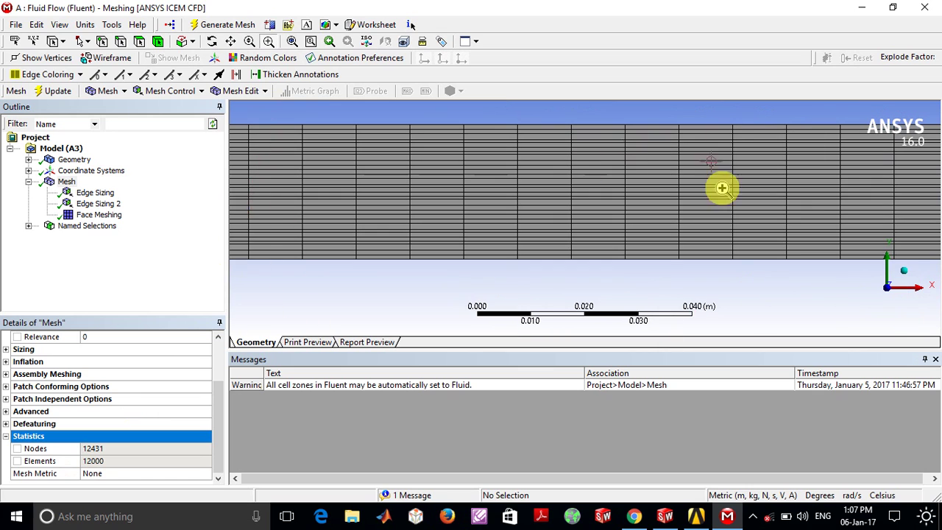
Expand Named Selections and zoom in on the pipe's left end with edge picking active.
left_click(28, 225)
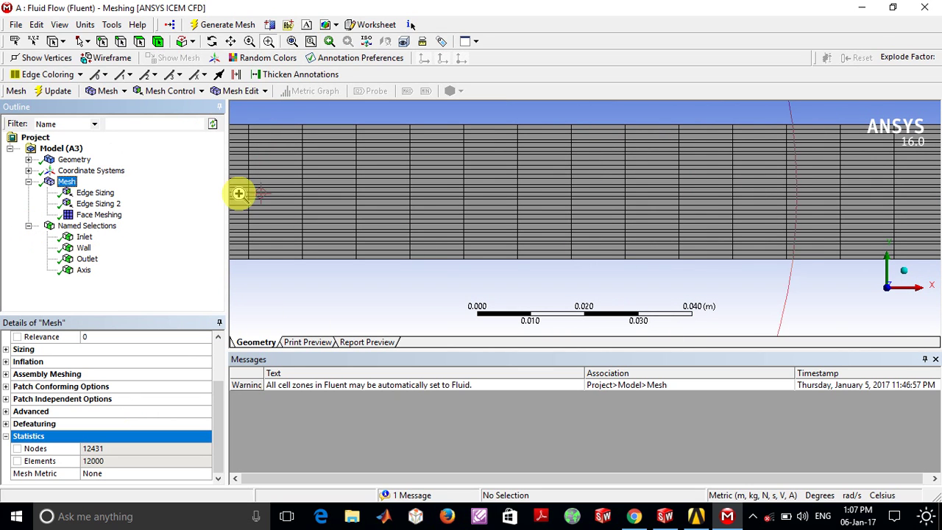
left_click(292, 41)
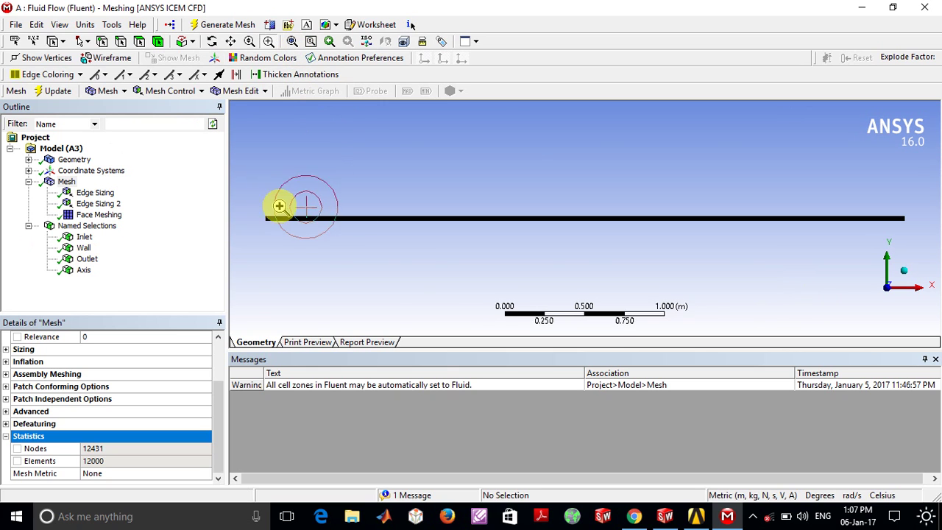
scroll(269, 204, "up", 5)
left_click_drag(478, 182, 517, 243)
left_click(122, 41)
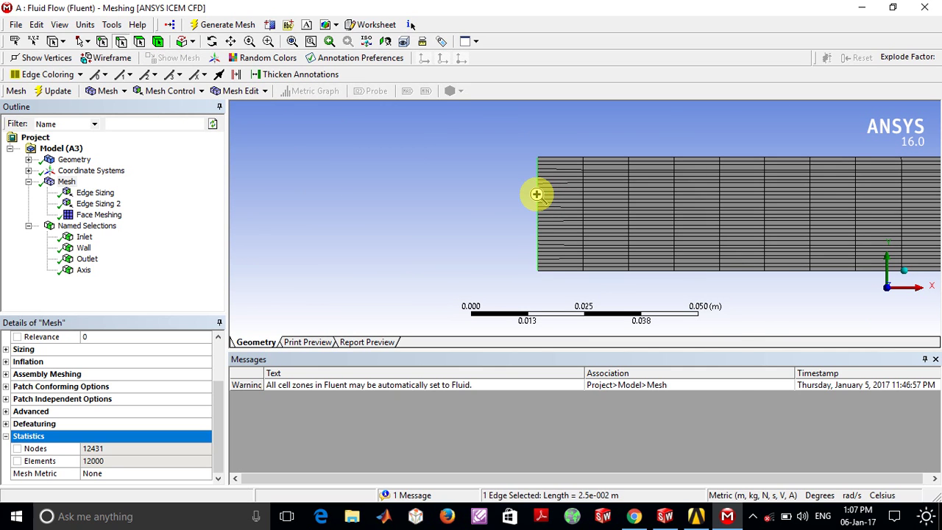
right_click(536, 194)
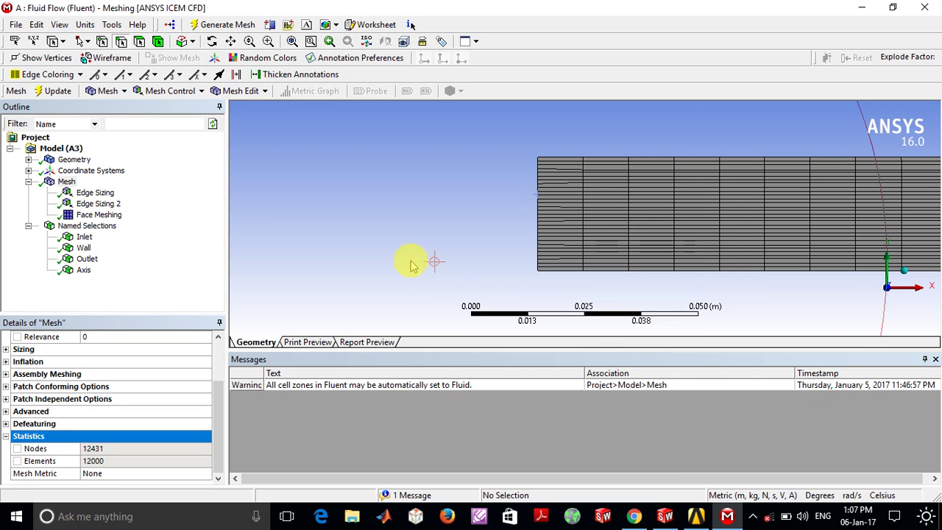
left_click(391, 245)
Highlight the Inlet, Wall, Axis and Outlet edges in turn, zooming to the outlet end, then fit the pipe.
left_click(83, 236)
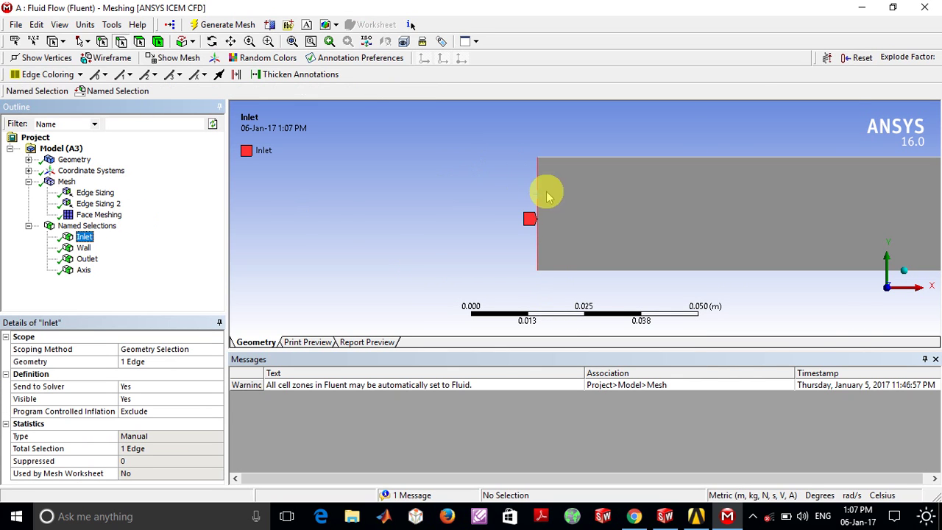
left_click(84, 248)
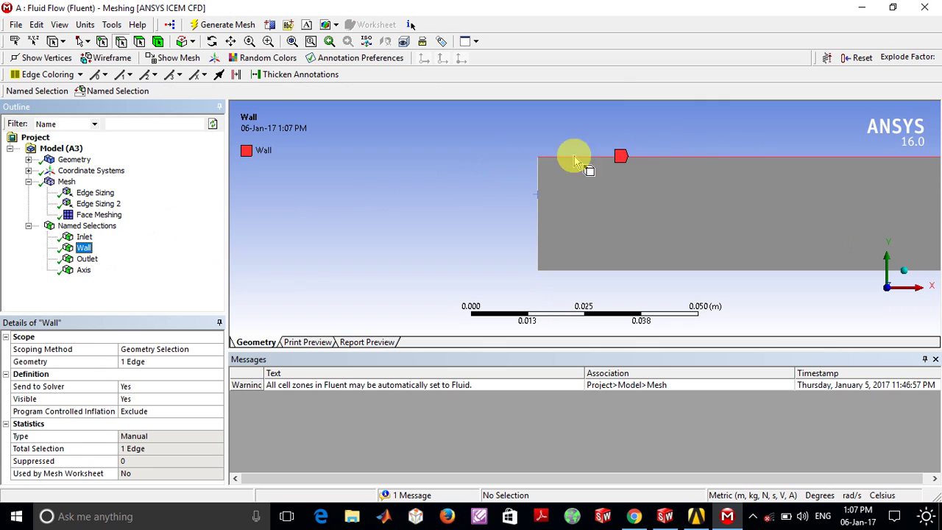
left_click(83, 271)
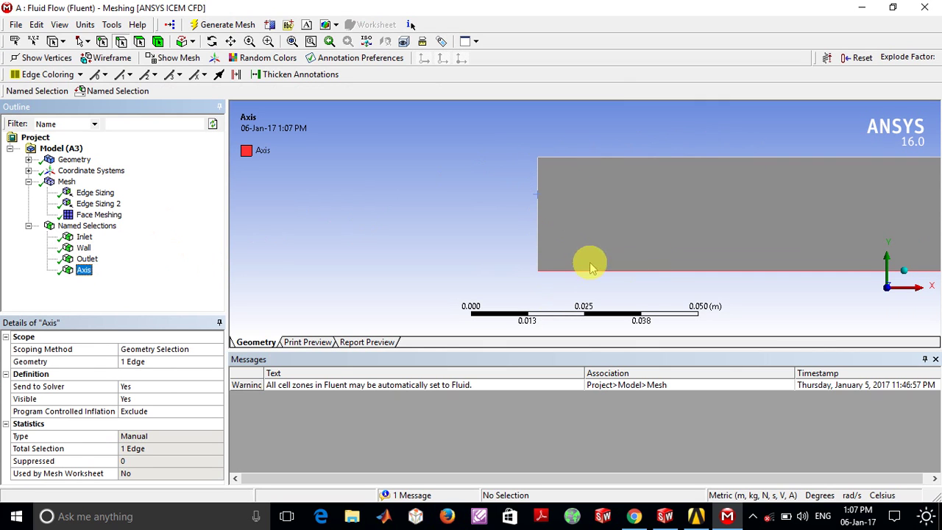
left_click(86, 260)
left_click(291, 42)
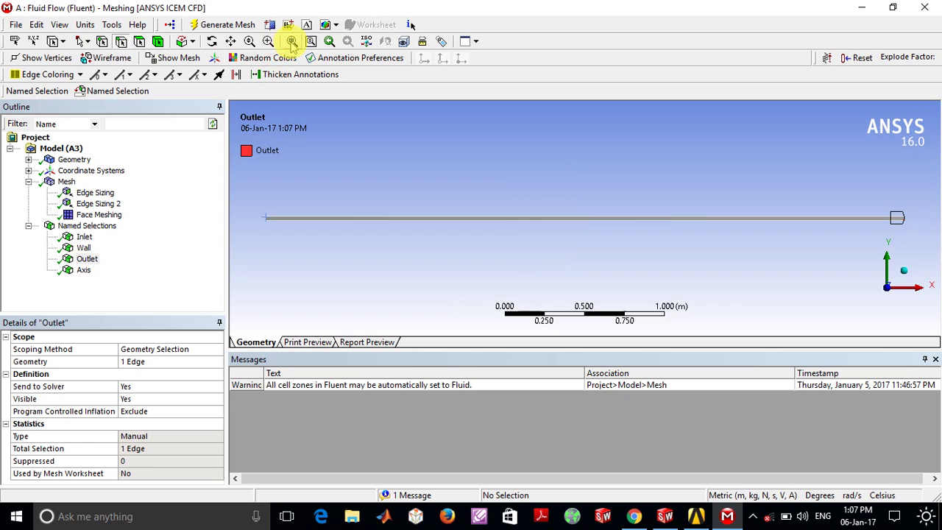
left_click(268, 42)
left_click_drag(865, 194, 893, 221)
left_click_drag(590, 178, 622, 213)
left_click_drag(493, 157, 616, 260)
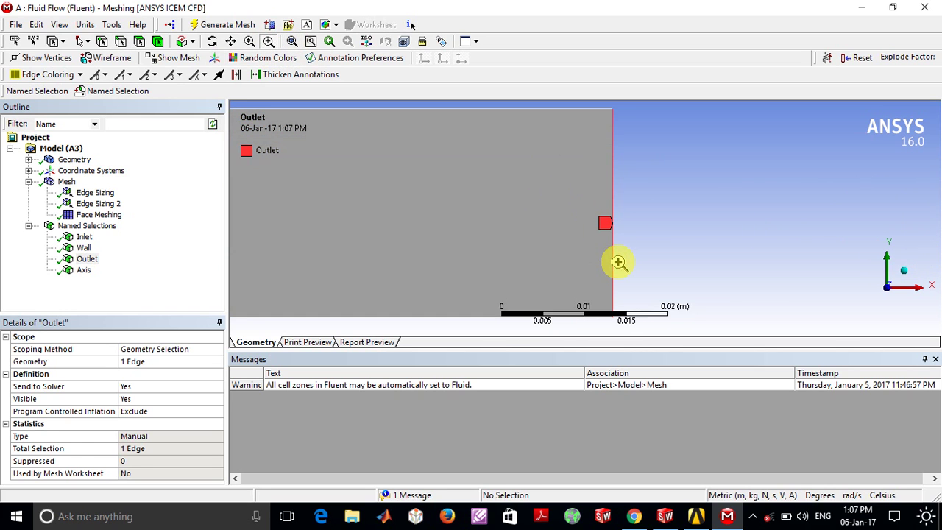
left_click(295, 43)
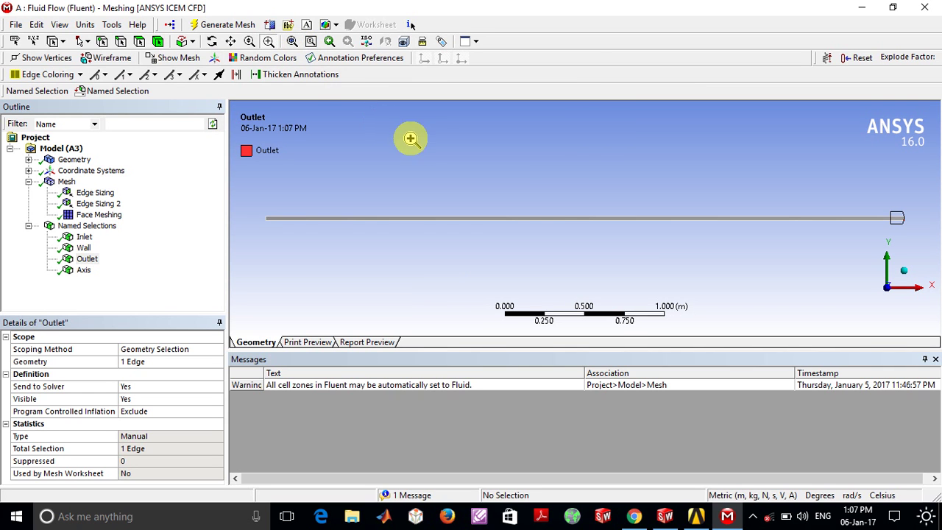
Close Meshing and show the Fluid Flow (Fluent) system's properties in the project schematic.
left_click(926, 8)
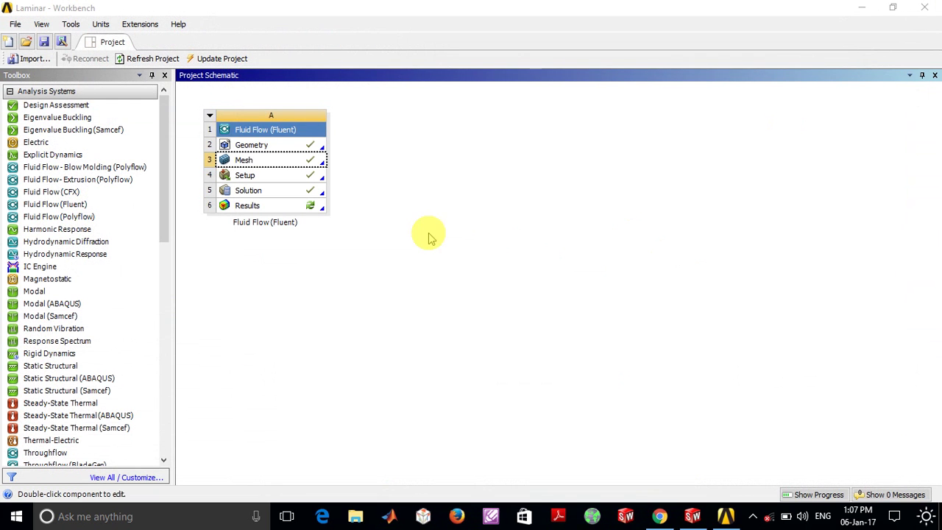
left_click(292, 135)
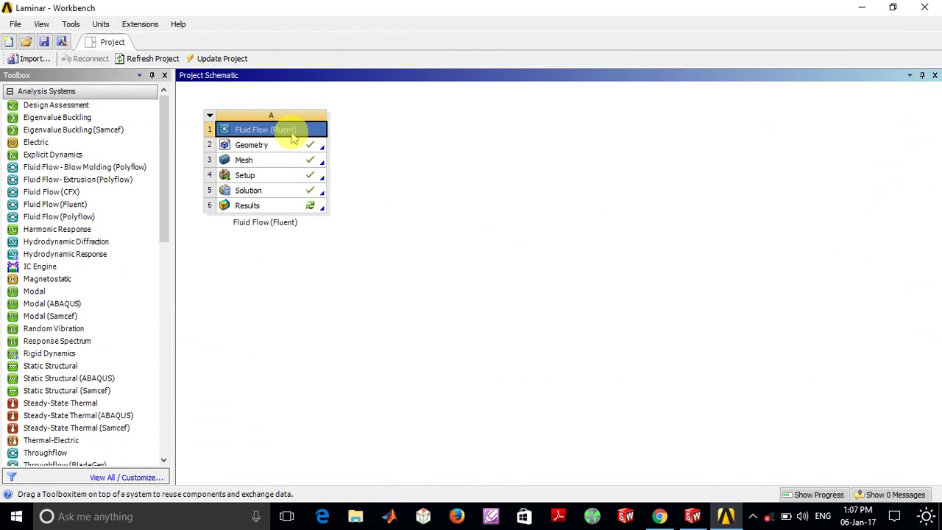
right_click(293, 136)
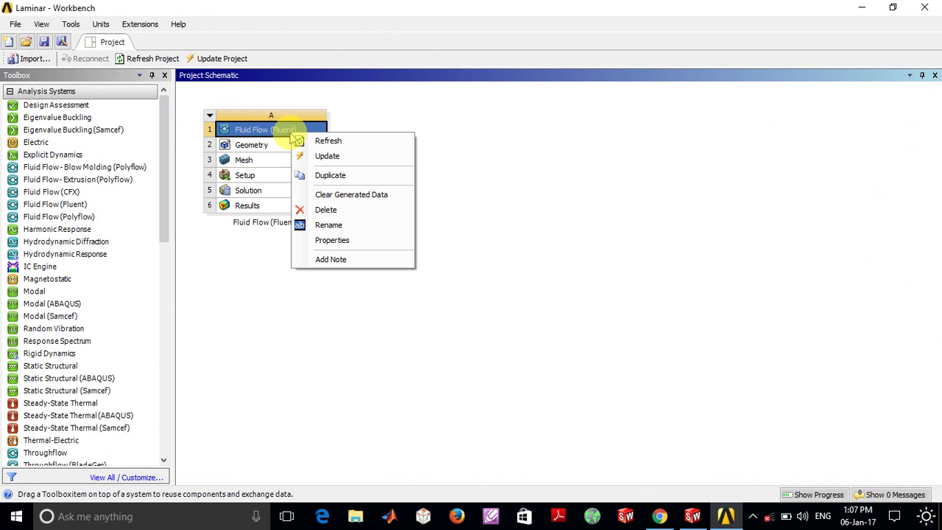
left_click(329, 240)
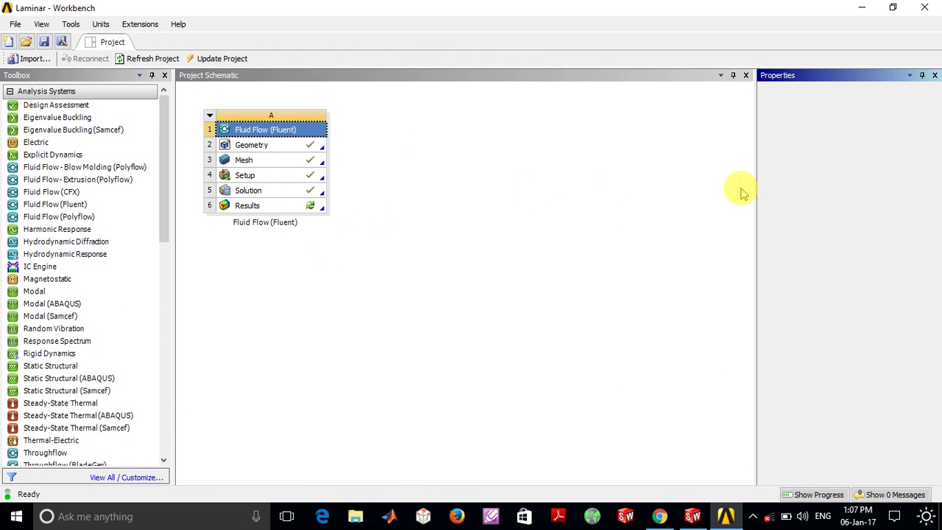
Check in the Geometry component's properties that Analysis Type stays 2D.
left_click(258, 147)
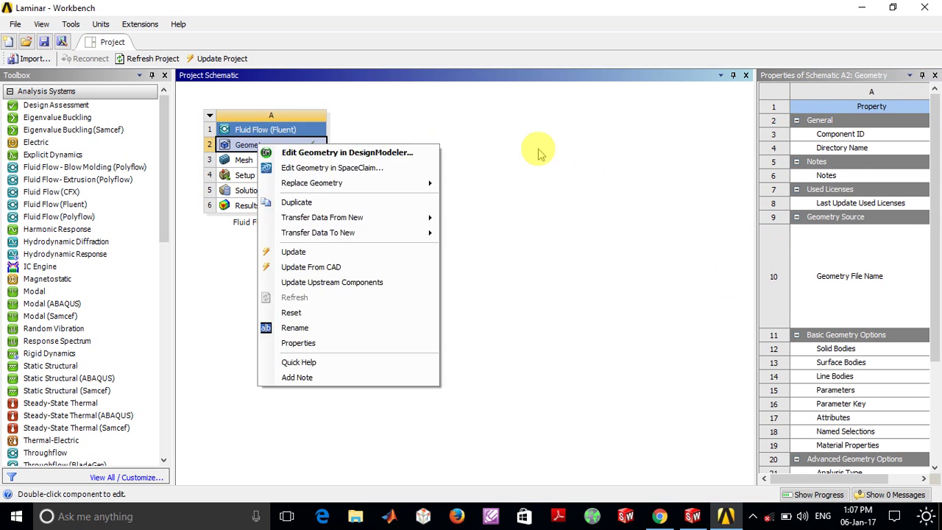
left_click(538, 147)
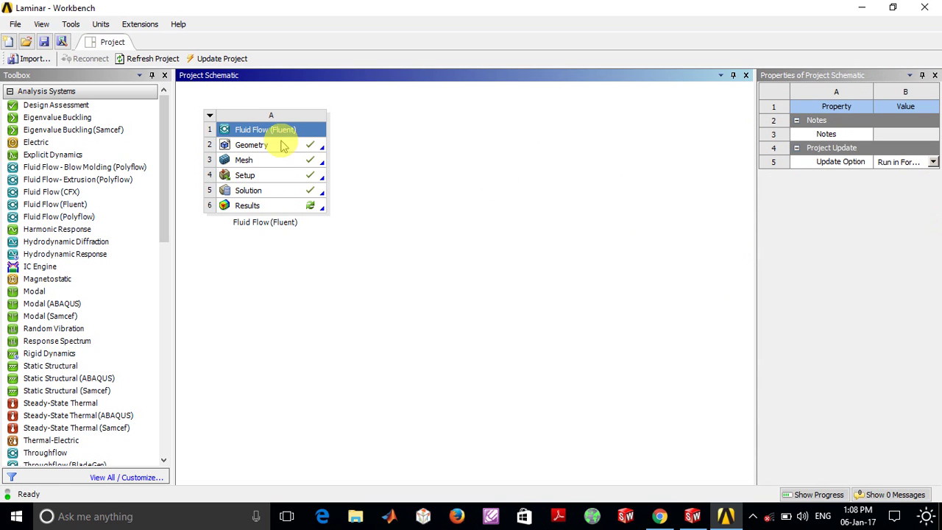
left_click(282, 145)
left_click_drag(938, 293, 933, 378)
left_click_drag(756, 407, 617, 398)
left_click(922, 337)
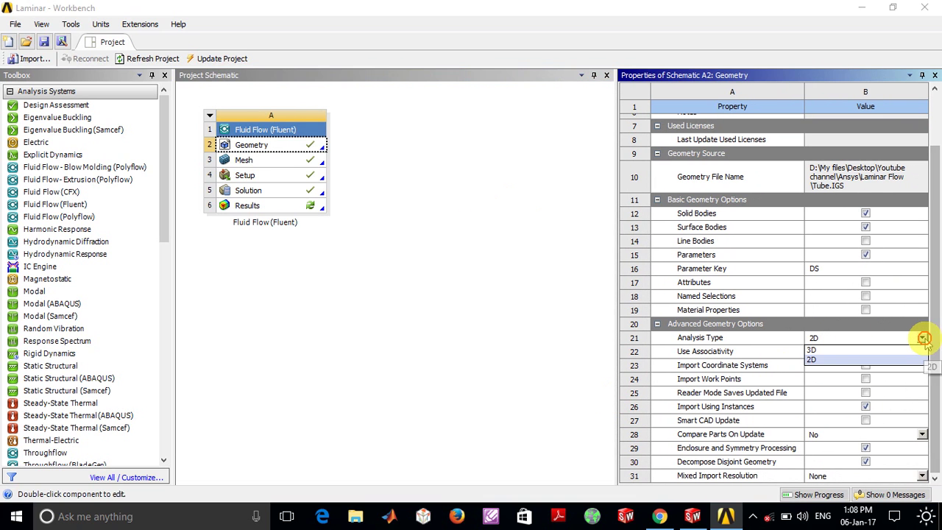
left_click(923, 339)
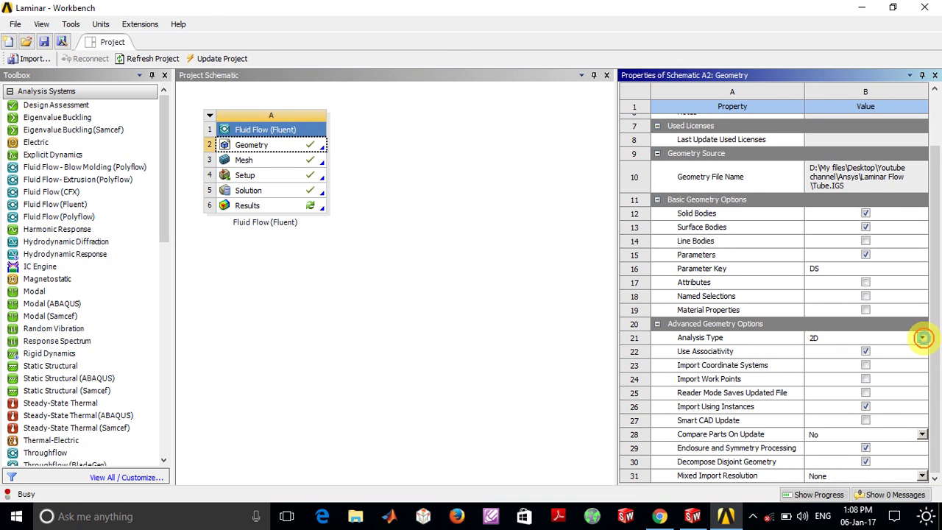
left_click(477, 324)
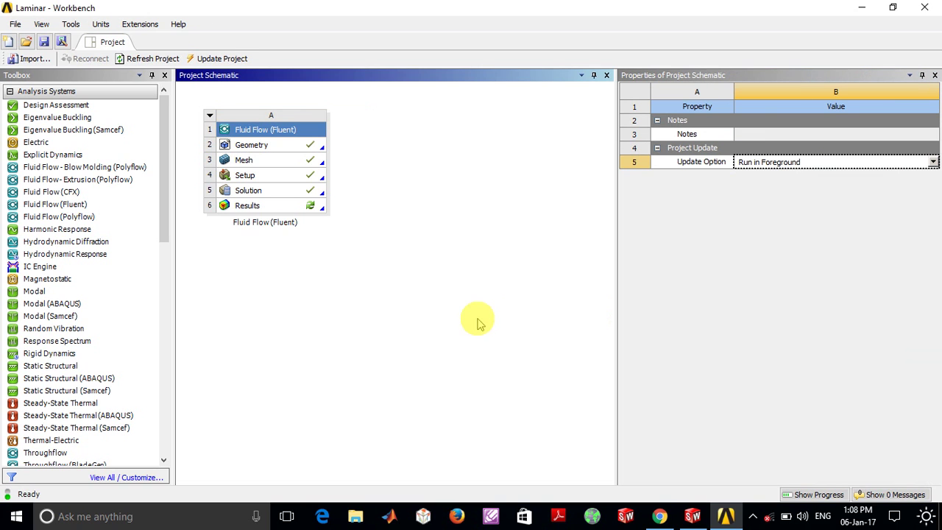
Edit the Setup cell and launch Fluent with default launcher options to load the pipe mesh.
left_click(246, 176)
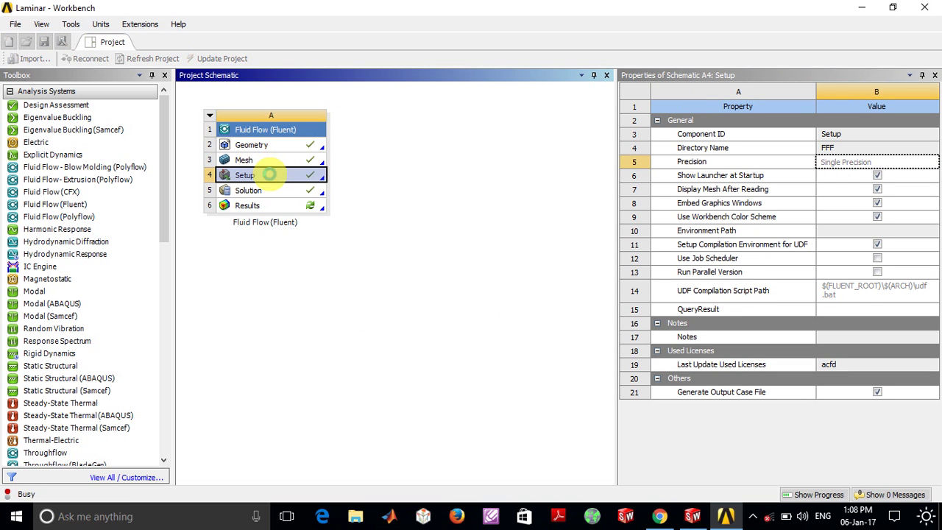
double_click(270, 179)
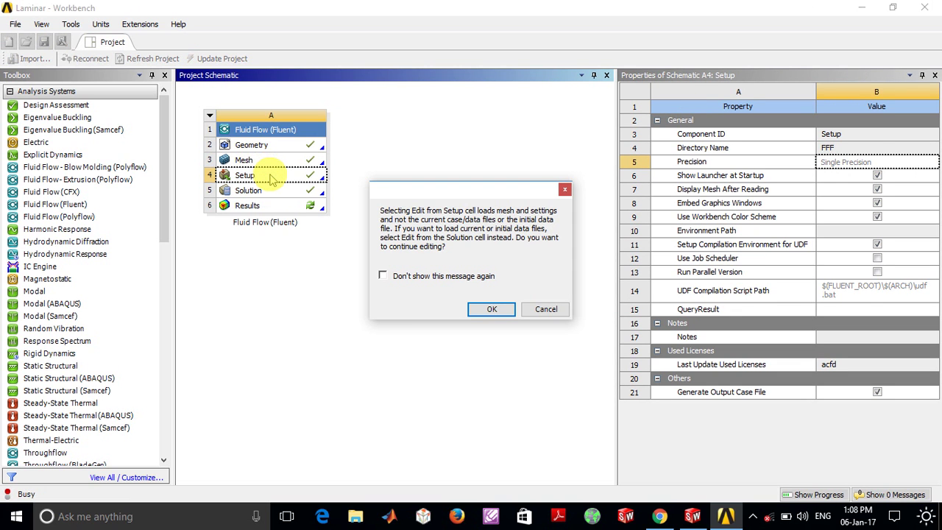
key("Return")
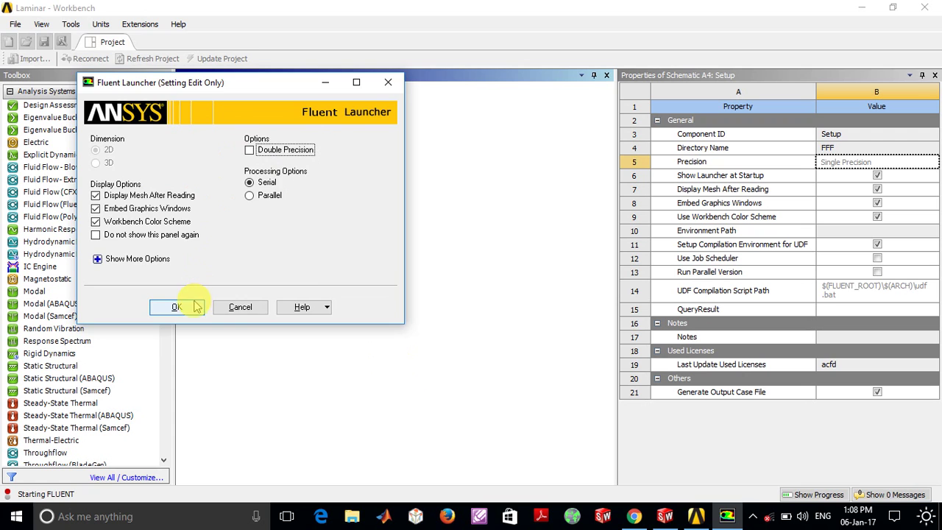
key("Return")
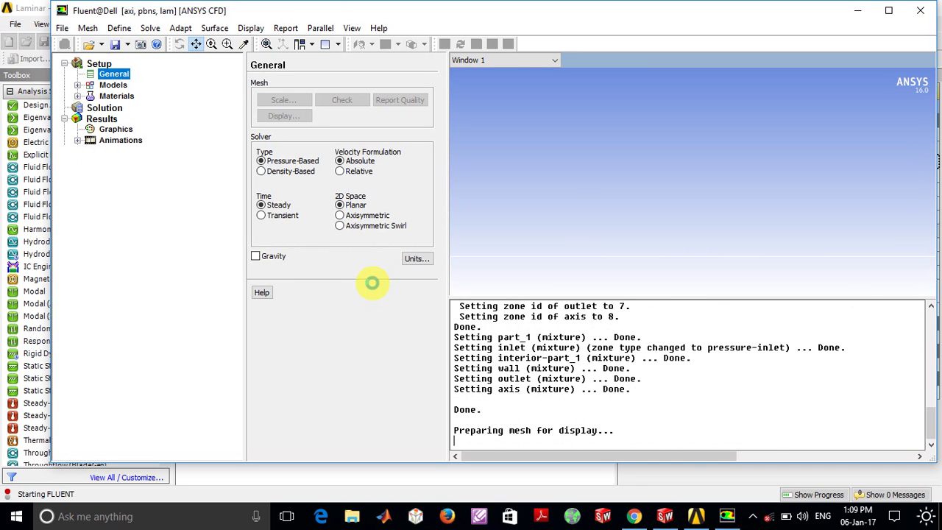
Maximize Fluent and check the Y gravitational acceleration value on the General page.
left_click(888, 10)
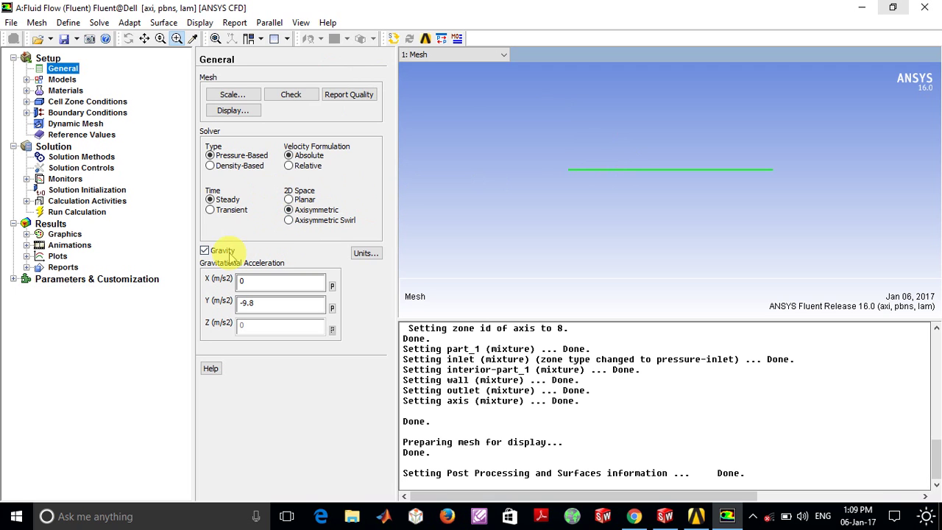
left_click_drag(258, 304, 230, 302)
left_click(483, 243)
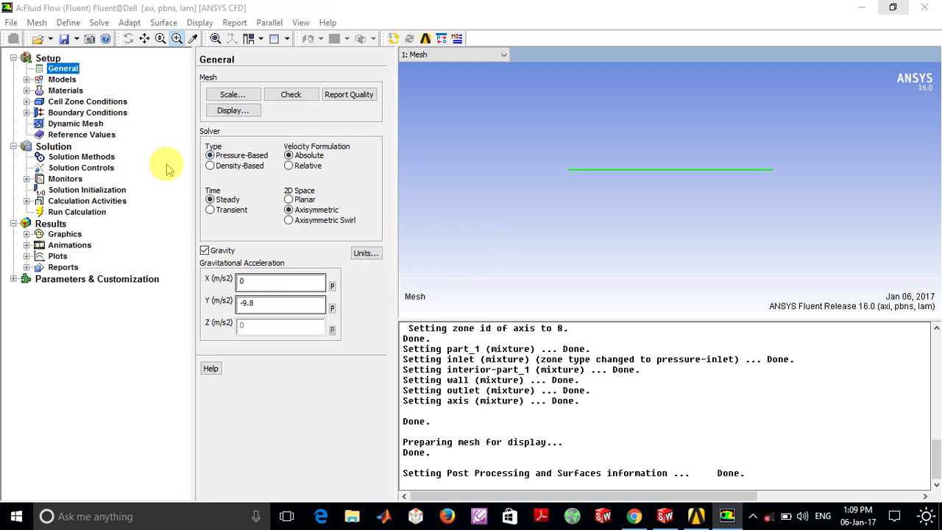
Open the Viscous - Laminar model settings from the Models list.
left_click(62, 79)
left_click(241, 106)
left_click(213, 263)
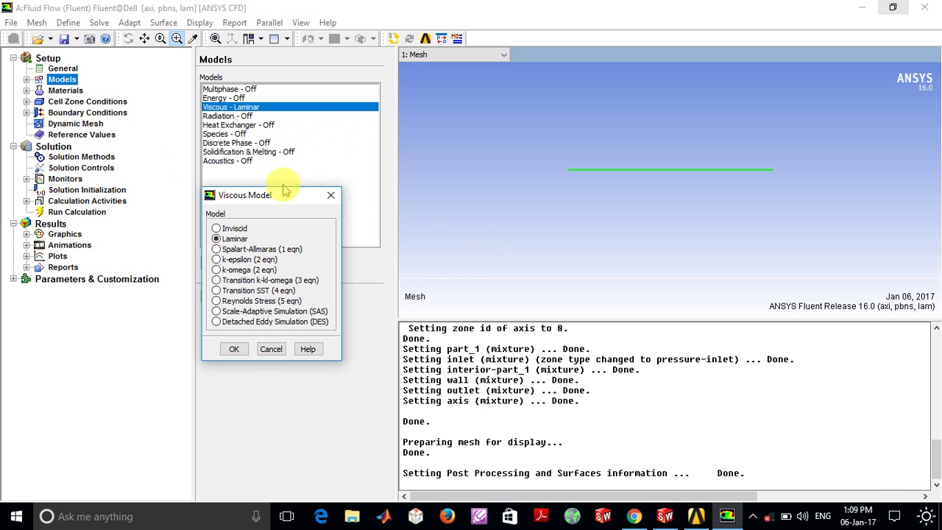
Inspect air's density 1.225 and viscosity 1.7894e-05, closing the material editor without saving.
left_click(330, 195)
left_click(65, 90)
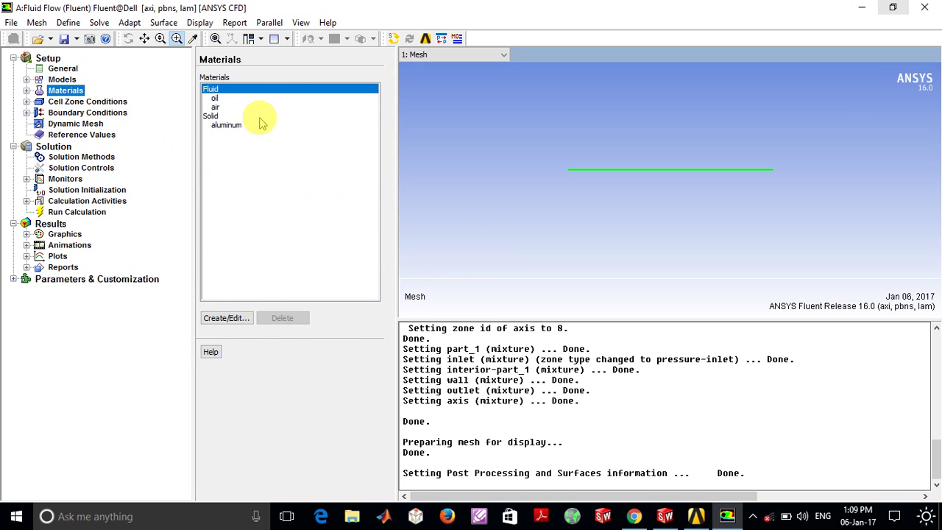
left_click(237, 98)
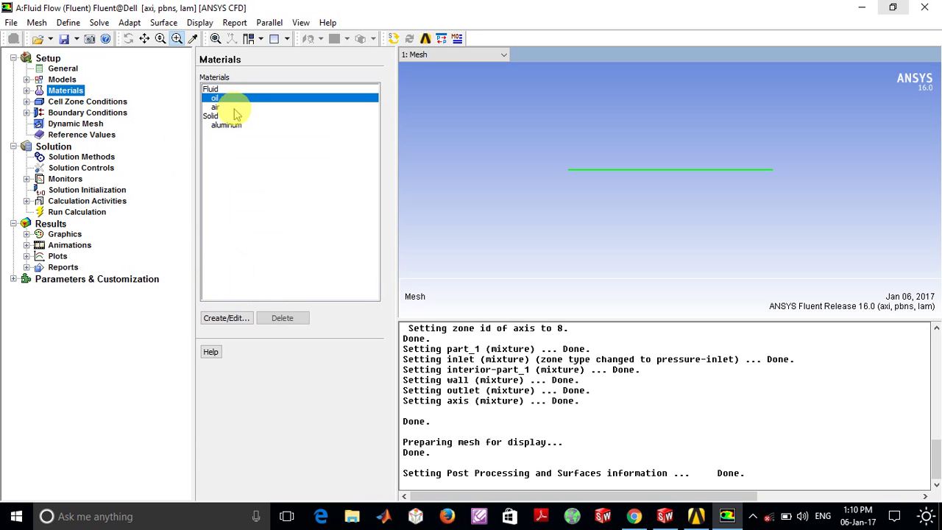
left_click(235, 108)
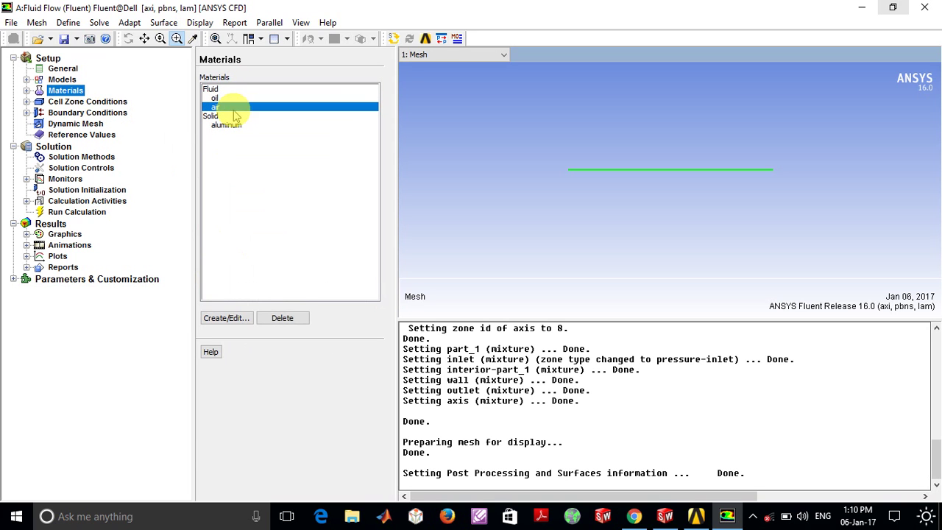
left_click(234, 319)
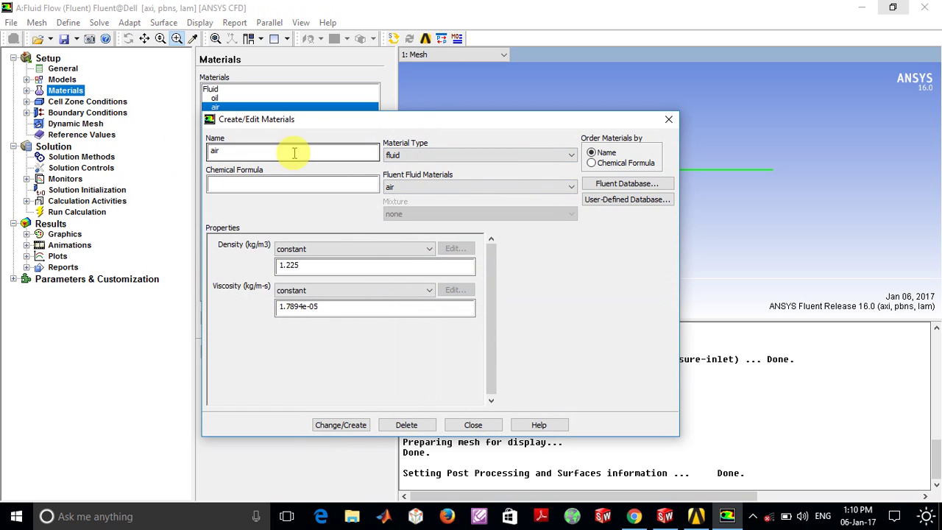
left_click_drag(294, 152, 188, 152)
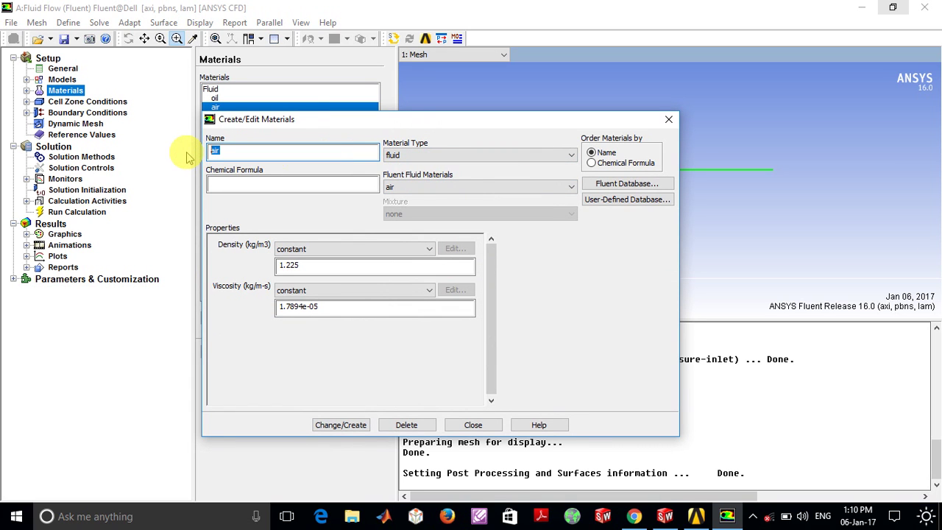
key("BackSpace")
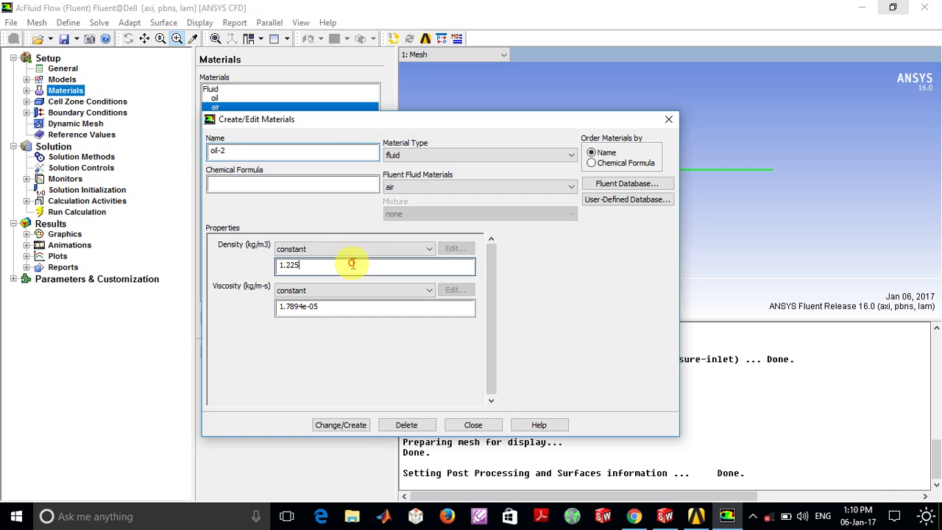
left_click_drag(351, 265, 266, 266)
left_click_drag(321, 306, 257, 303)
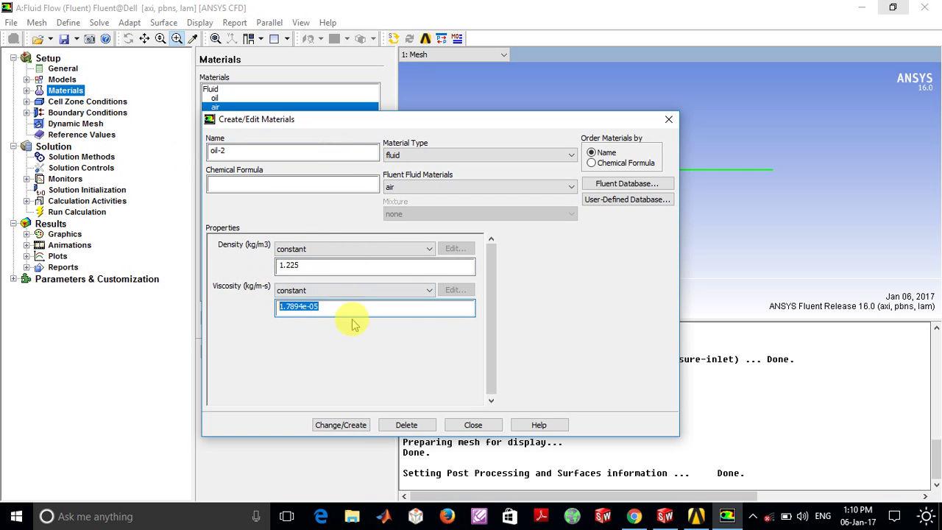
left_click(340, 425)
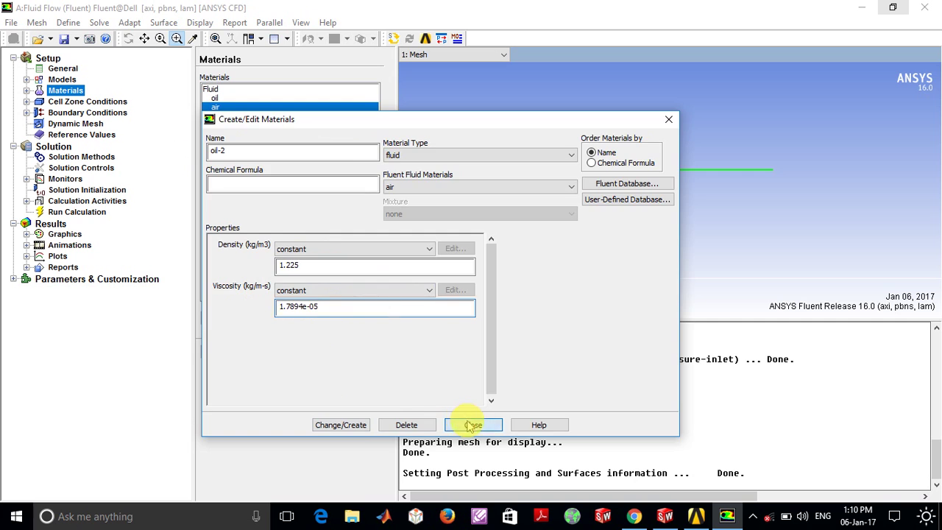
left_click(468, 426)
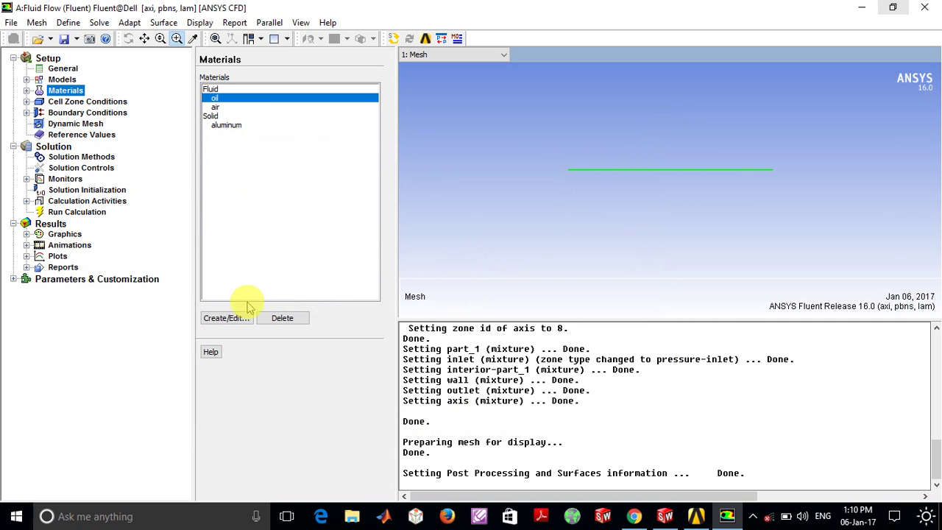
Compare oil's density 888 and viscosity 0.8 with the tutorial PDF, then close the editor.
left_click(225, 318)
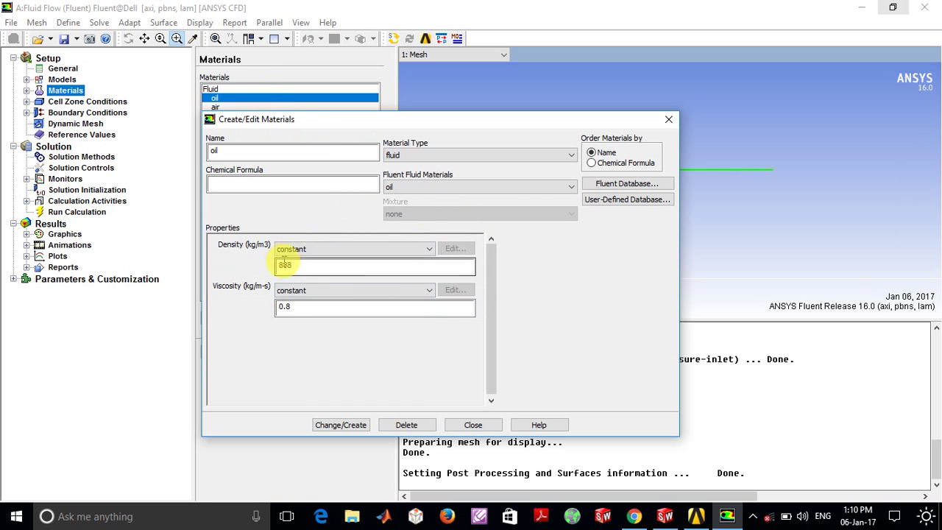
left_click_drag(300, 267, 269, 271)
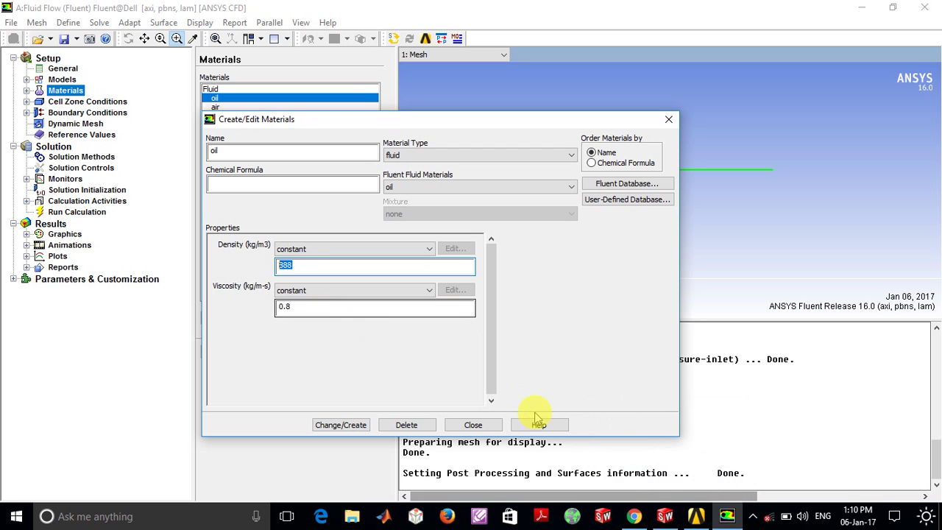
left_click(633, 516)
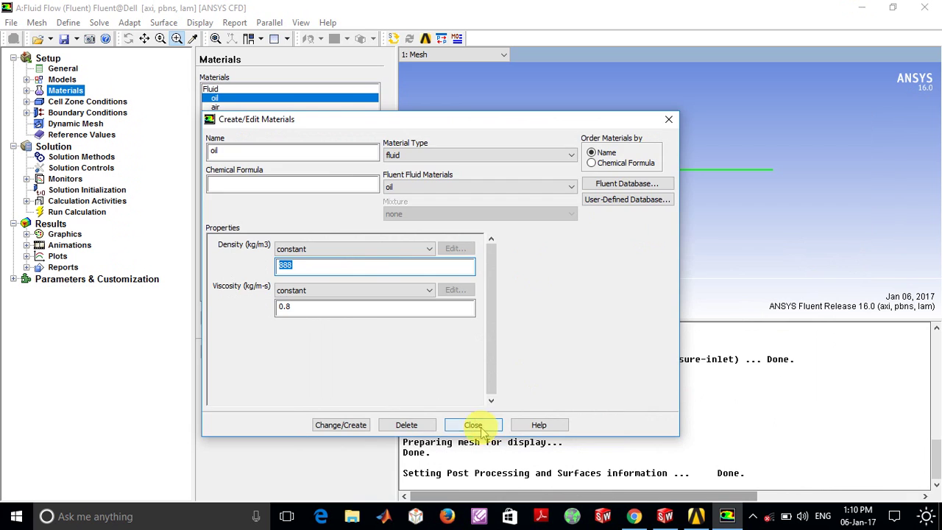
left_click(473, 425)
left_click(110, 102)
Assign oil as the material of fluid zone part_1 and accept the zone settings.
left_click(243, 296)
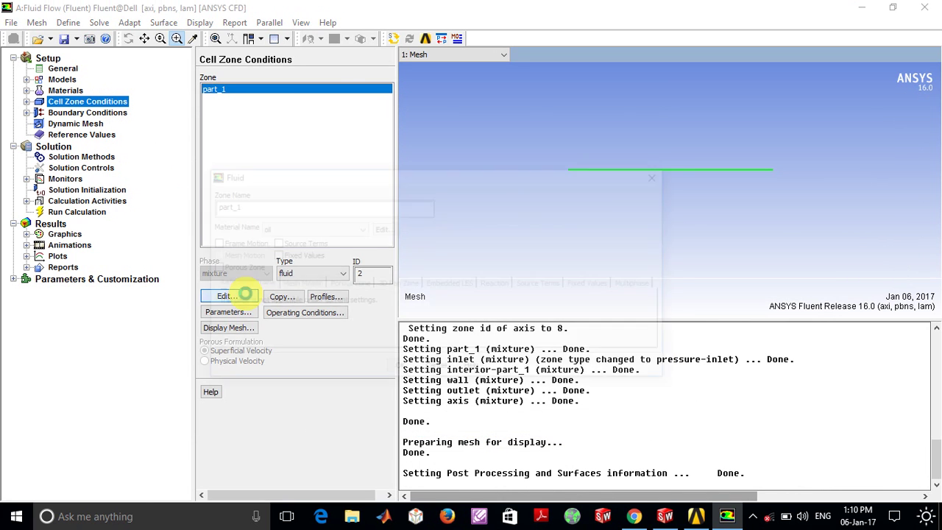
left_click(301, 229)
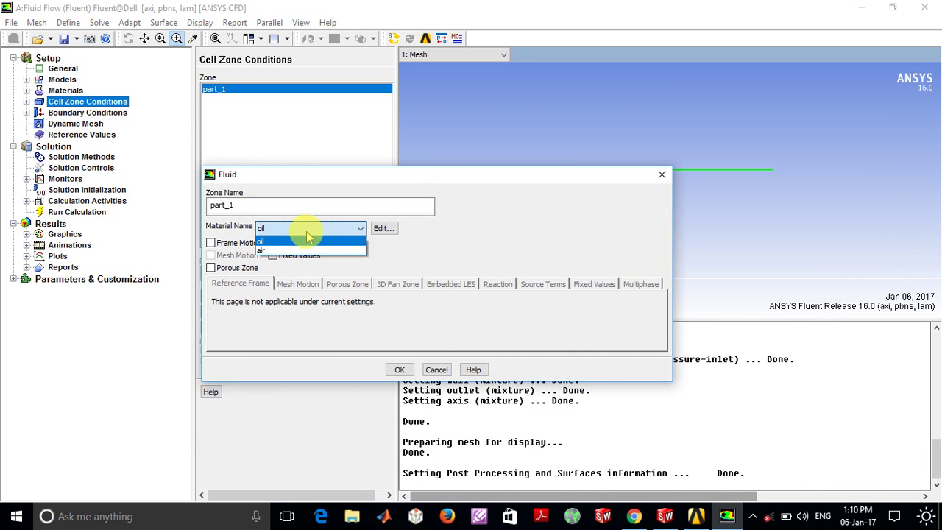
left_click(306, 242)
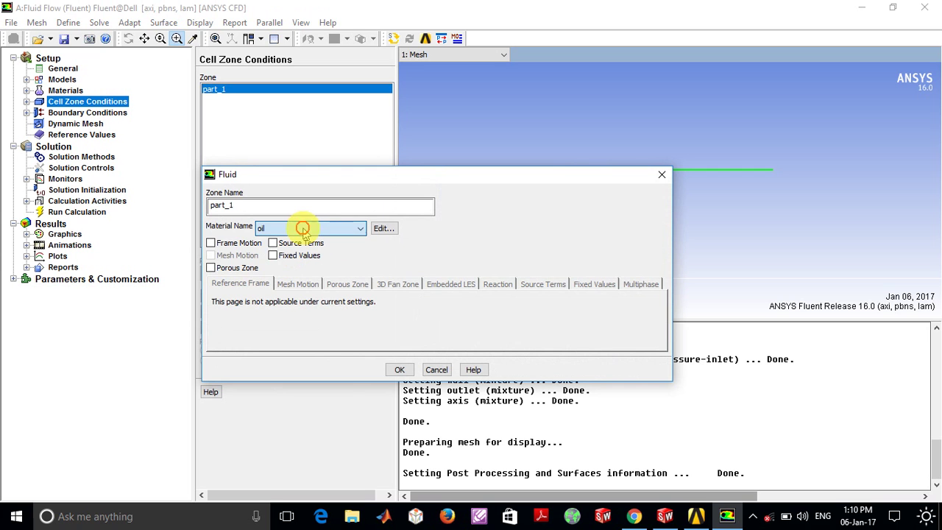
left_click(401, 370)
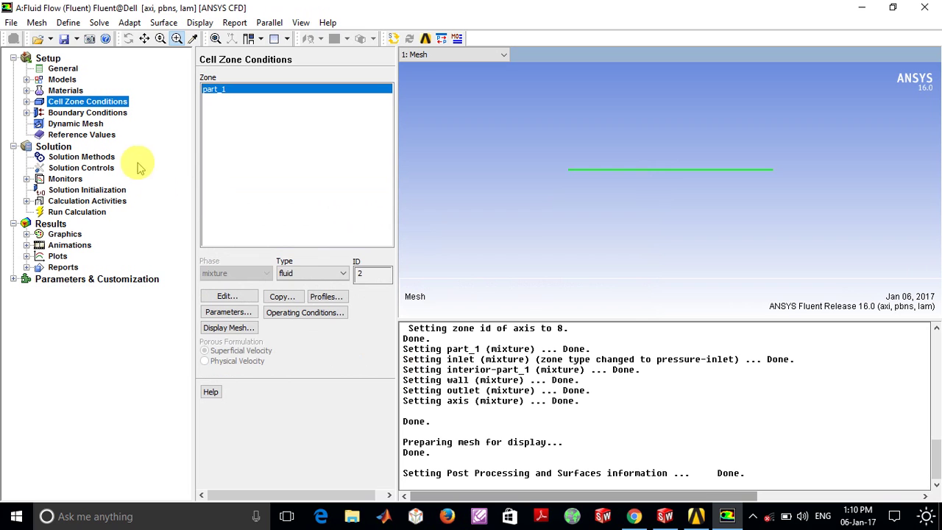
Compare the inlet's 64800 Pa gauge total pressure against Example 8–1 in the PDF.
left_click(97, 115)
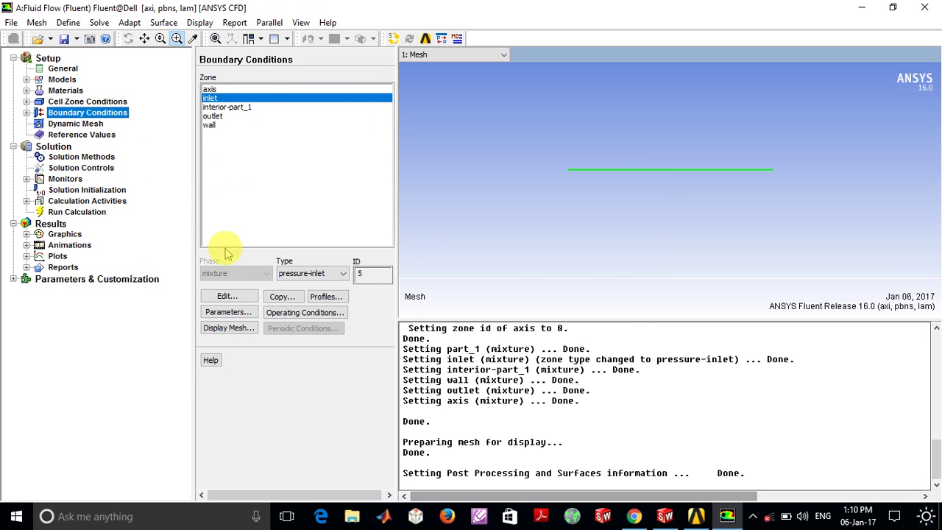
left_click(247, 299)
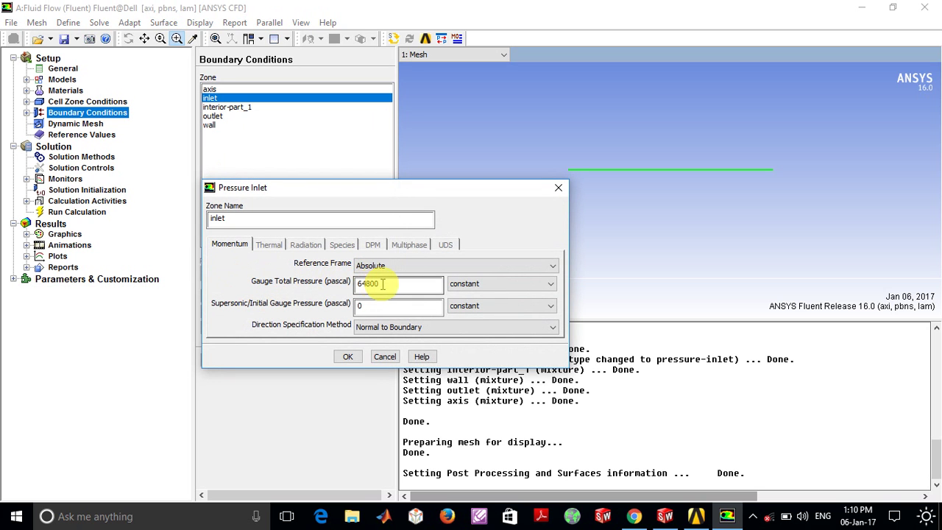
left_click_drag(382, 284, 362, 286)
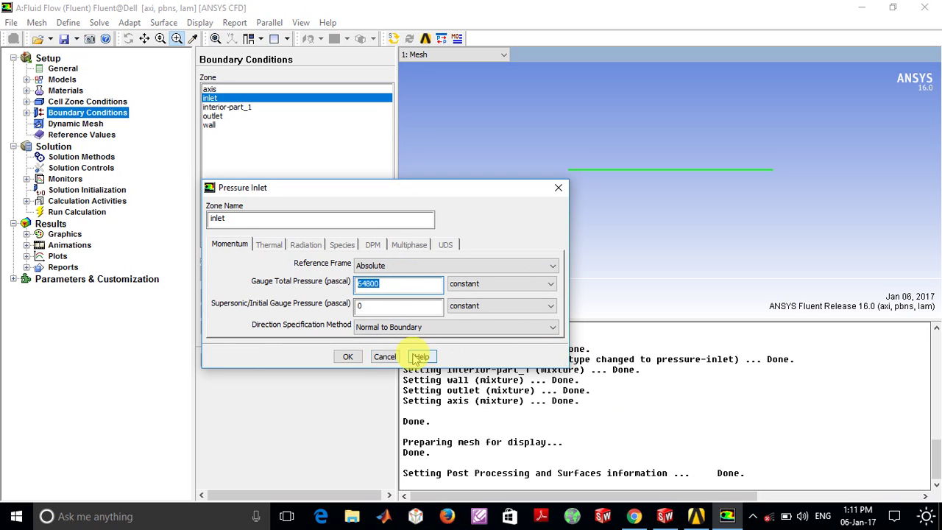
left_click(634, 516)
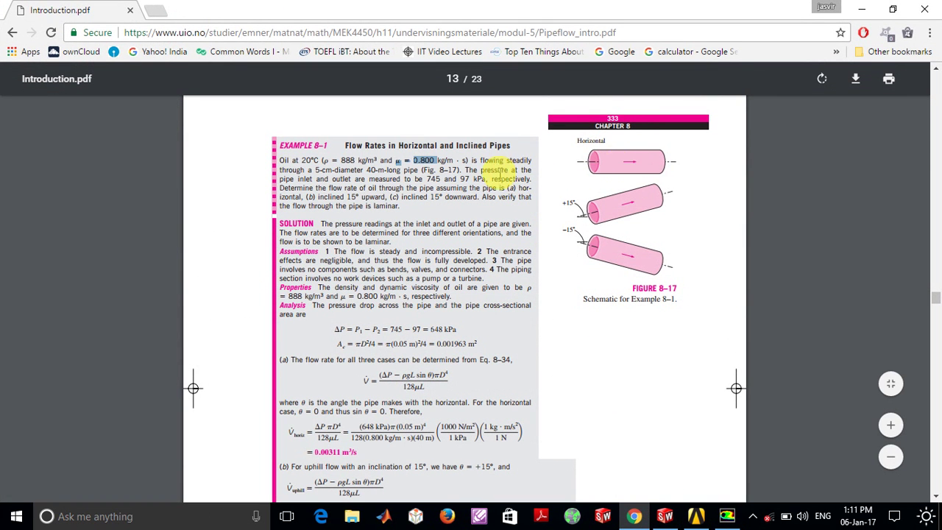
Dismiss the inlet settings unchanged and review the outlet's 0 Pa pressure settings.
left_click(861, 10)
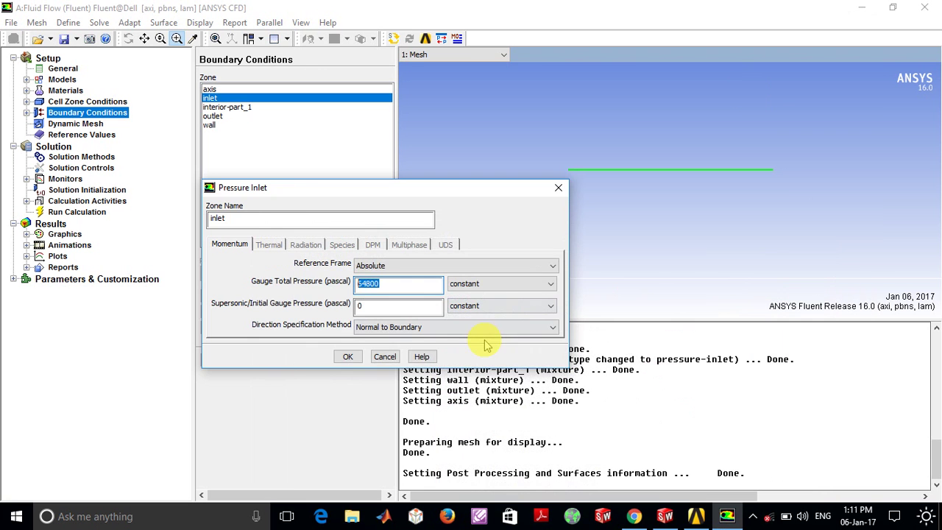
left_click(384, 356)
left_click(213, 116)
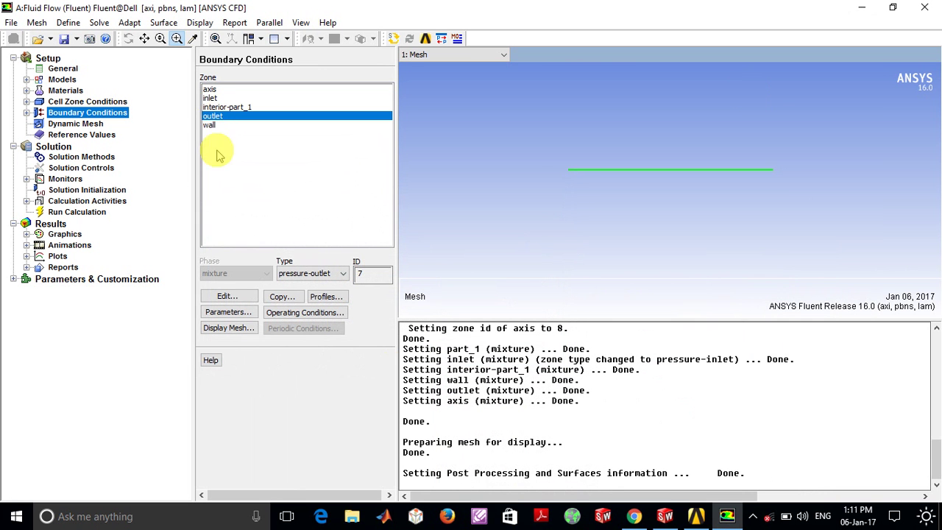
left_click(231, 296)
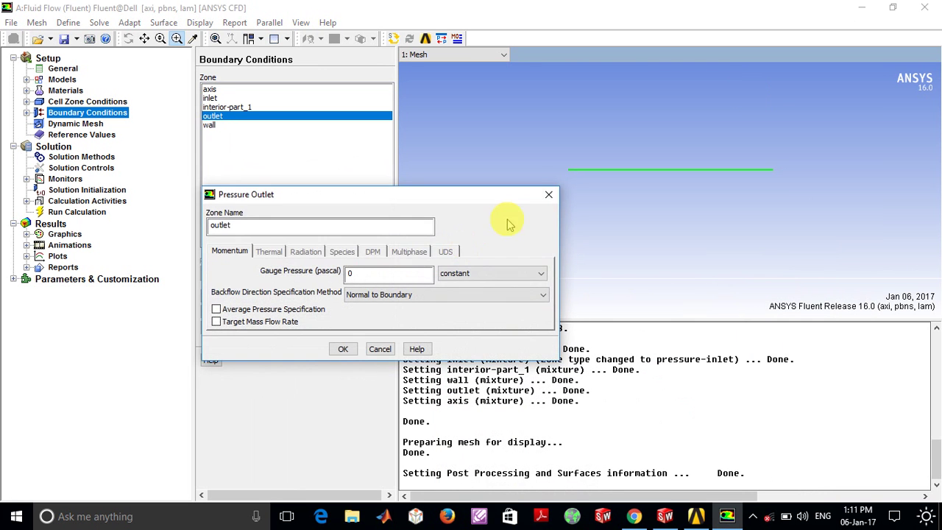
left_click(548, 195)
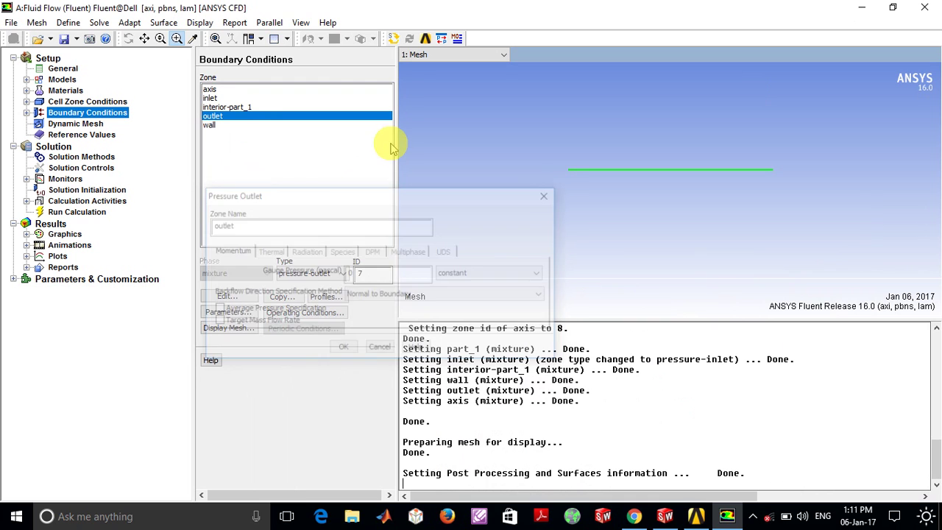
Keep axis as the axis boundary type and confirm the wall is stationary no-slip.
left_click(223, 89)
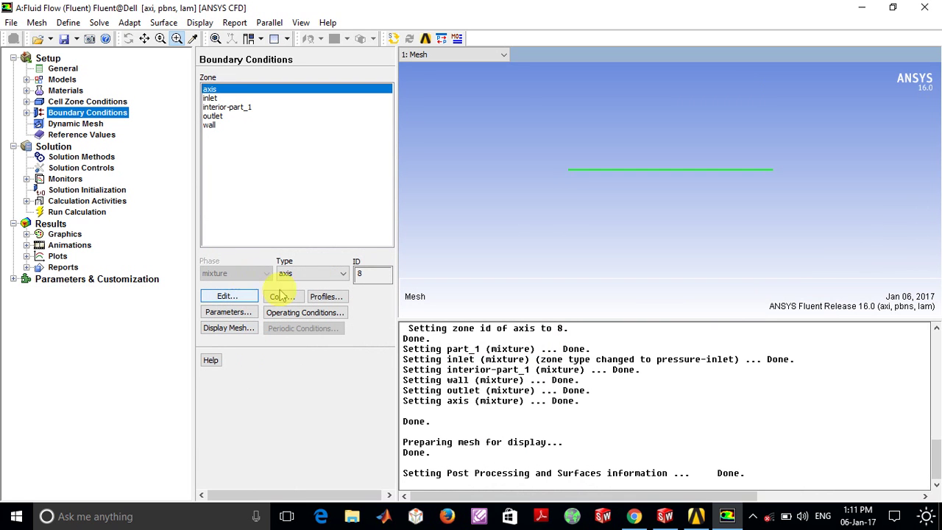
left_click(298, 275)
left_click(298, 280)
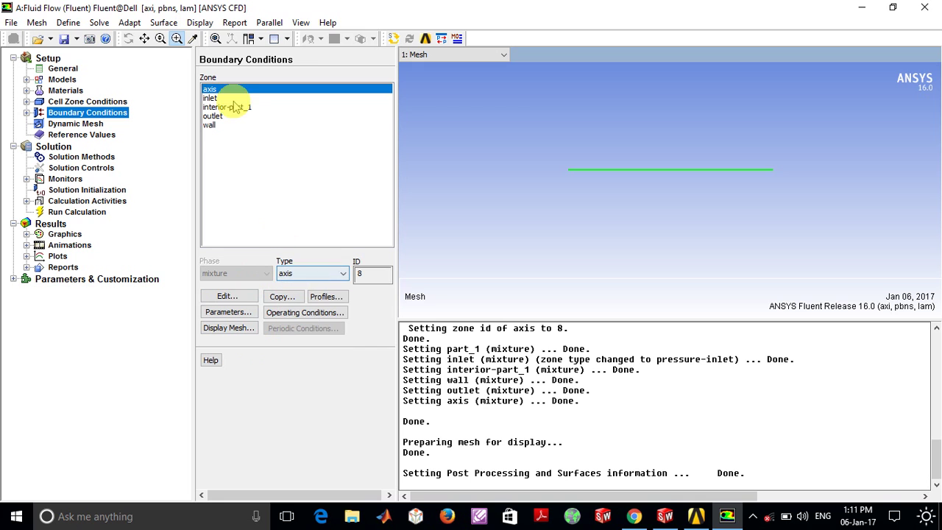
left_click(215, 125)
left_click(241, 301)
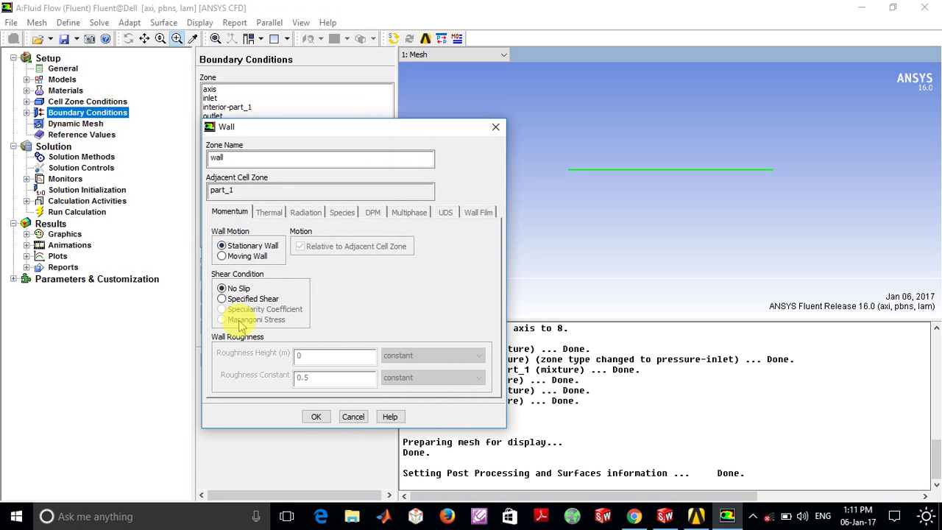
left_click(497, 129)
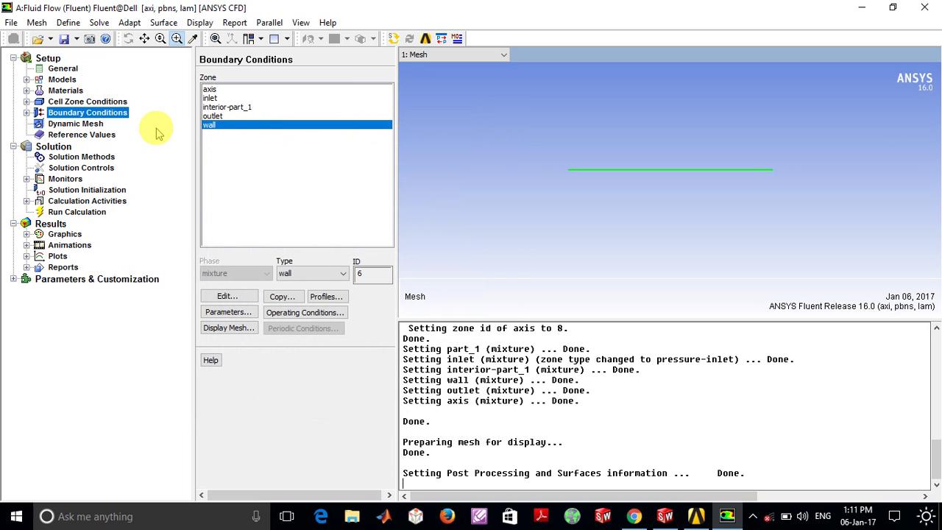
Check reference values, then keep SIMPLE coupling, Second Order pressure and Second Order Upwind momentum.
left_click(73, 124)
left_click(77, 135)
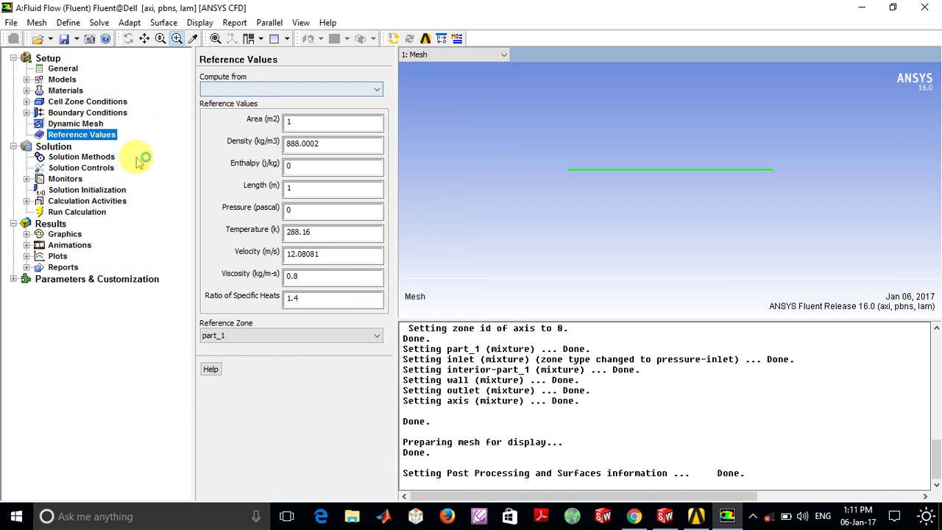
left_click(92, 157)
left_click(268, 107)
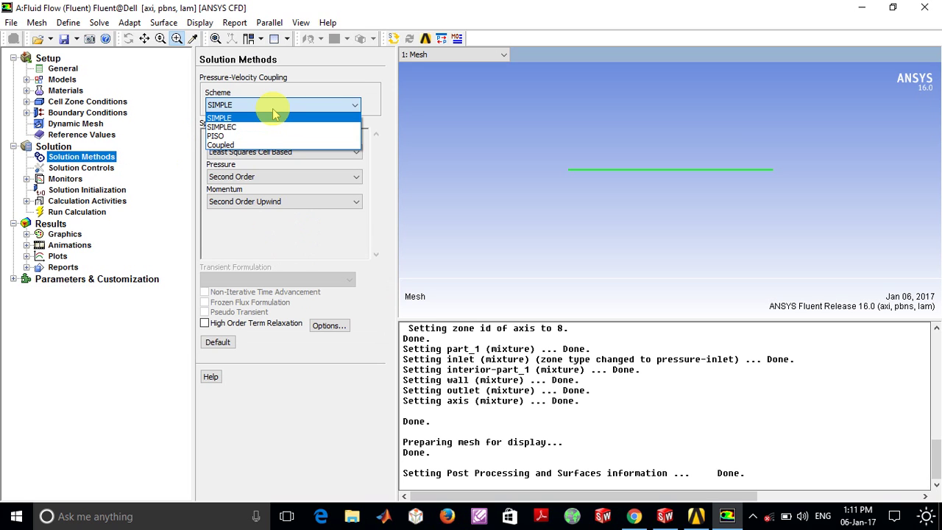
left_click(273, 111)
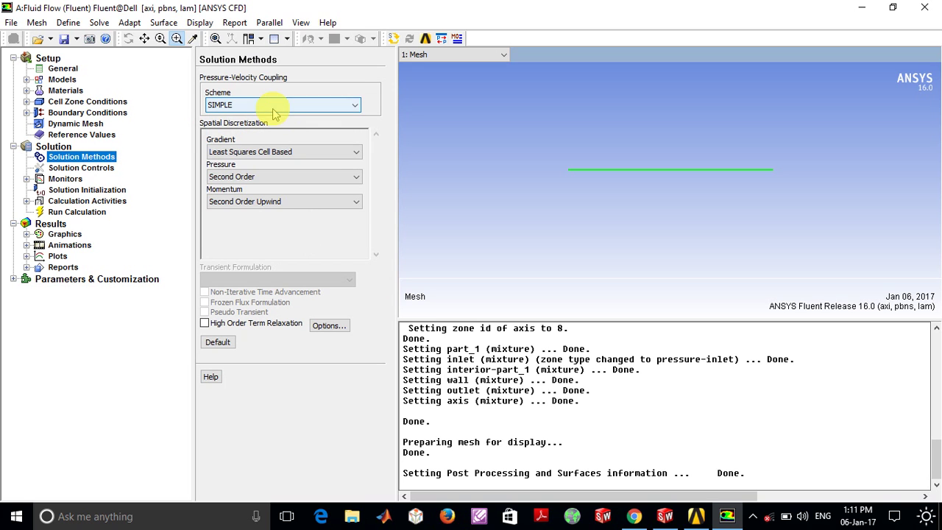
left_click(295, 176)
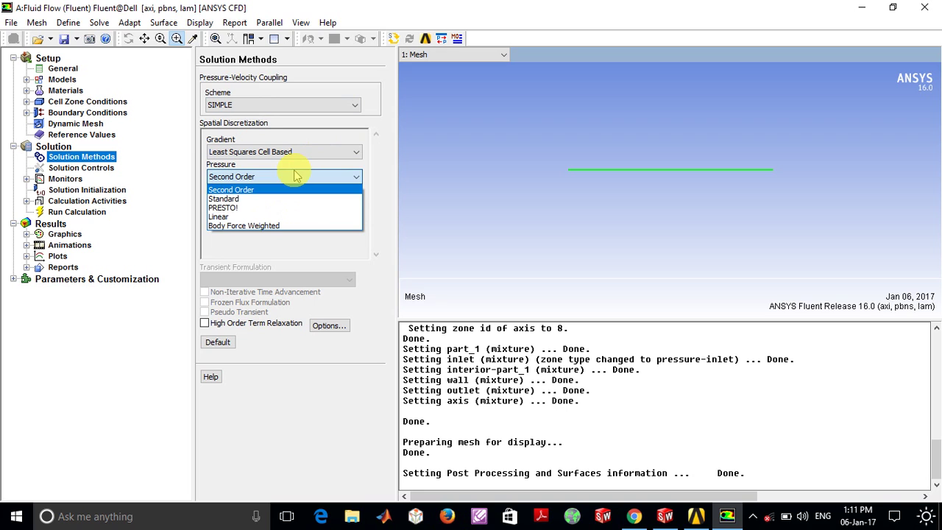
left_click(301, 189)
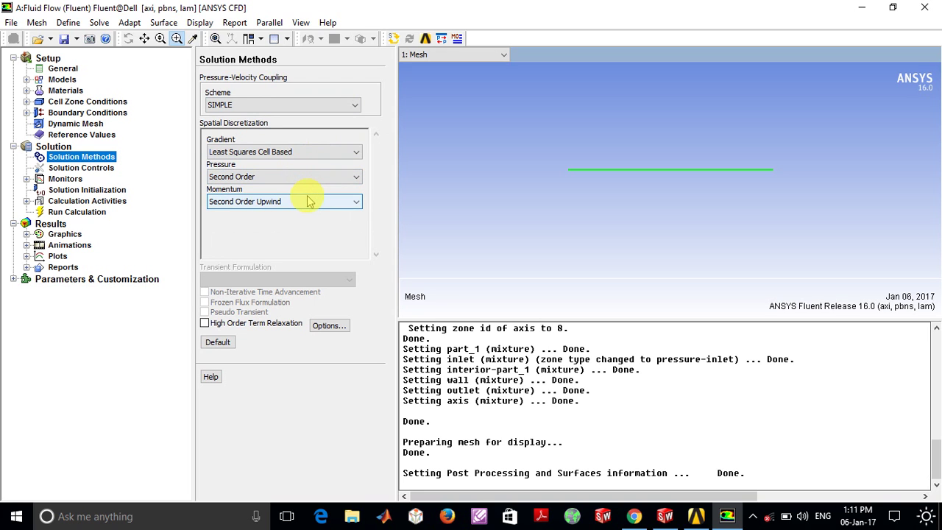
left_click(309, 201)
left_click(309, 201)
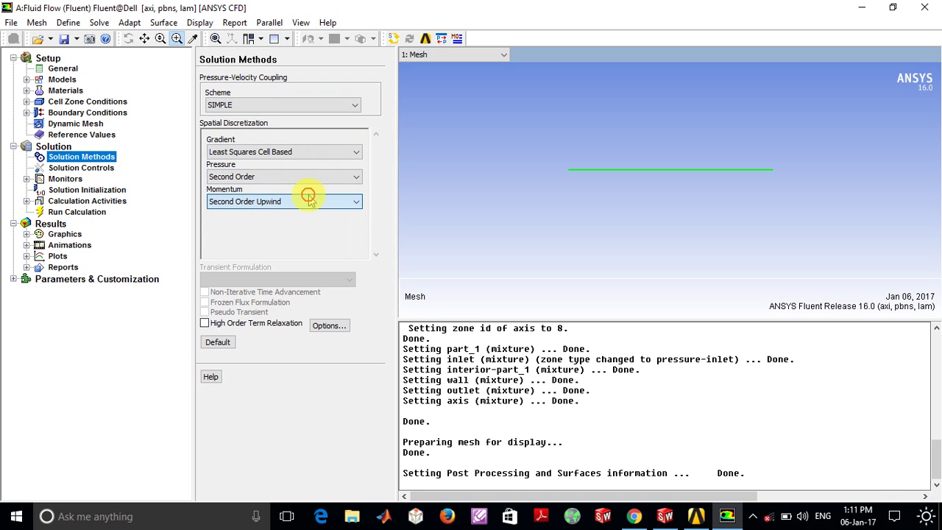
Inspect under-relaxation factors Pressure 0.3, Density 1, Body Forces 1, Momentum 0.7, leaving defaults.
left_click(83, 169)
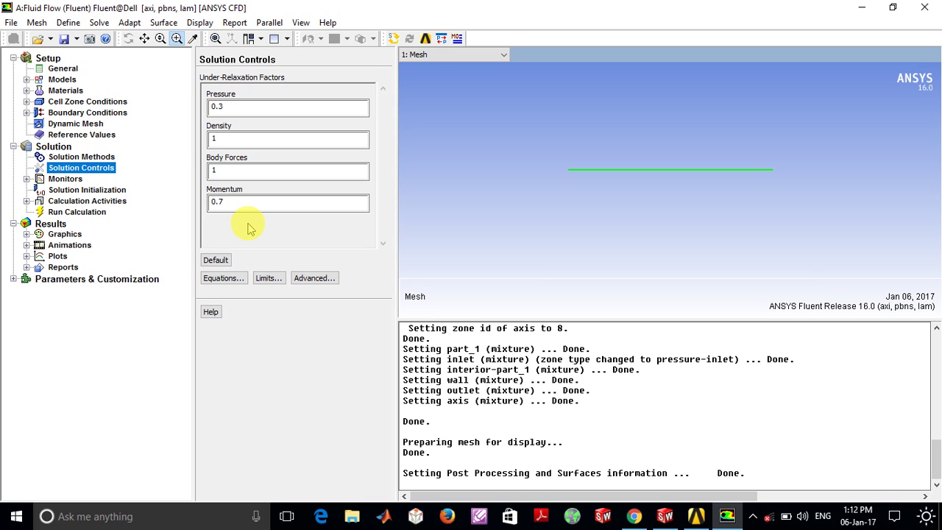
double_click(210, 138)
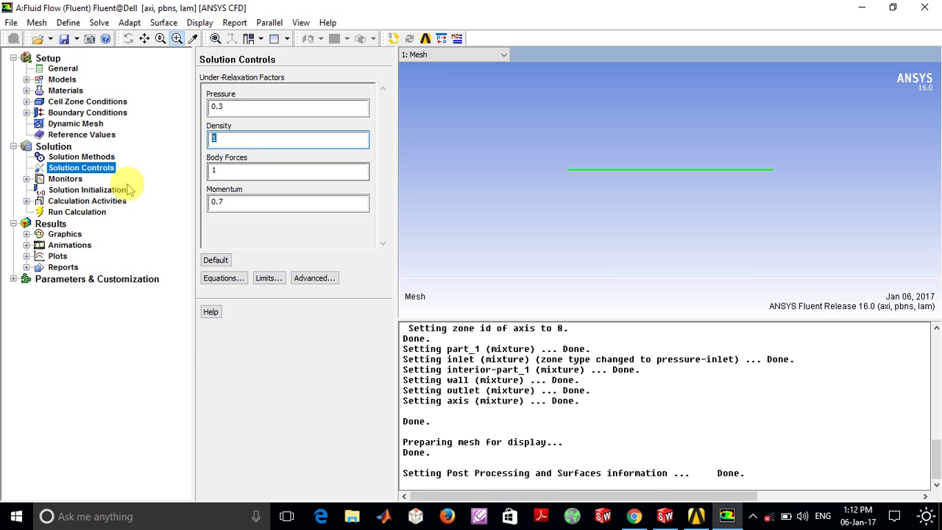
left_click(66, 179)
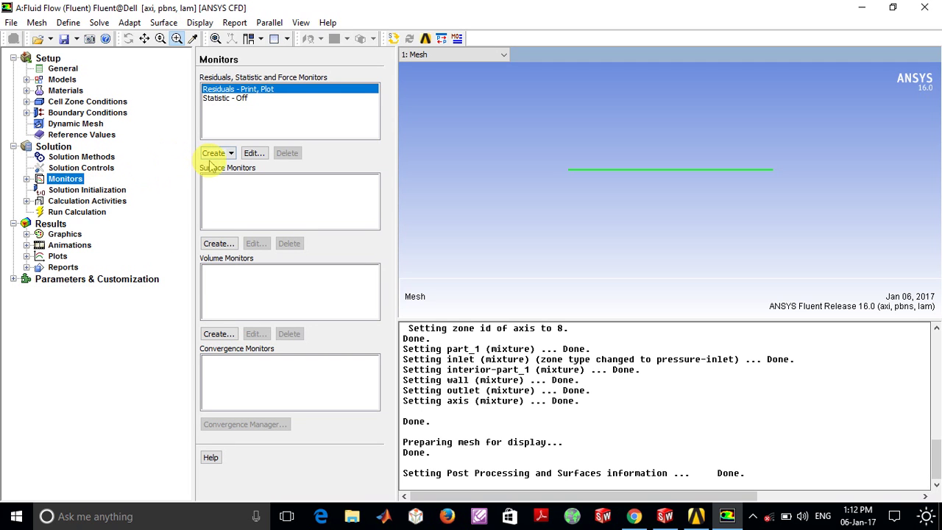
Confirm the continuity and x-velocity residual criteria stay at 0.001, then go to Solution Initialization.
left_click(228, 153)
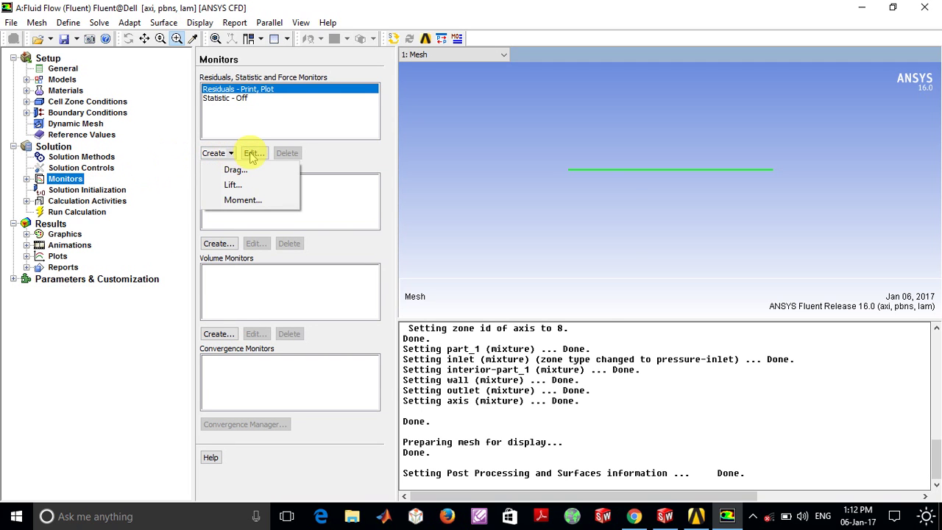
left_click(251, 153)
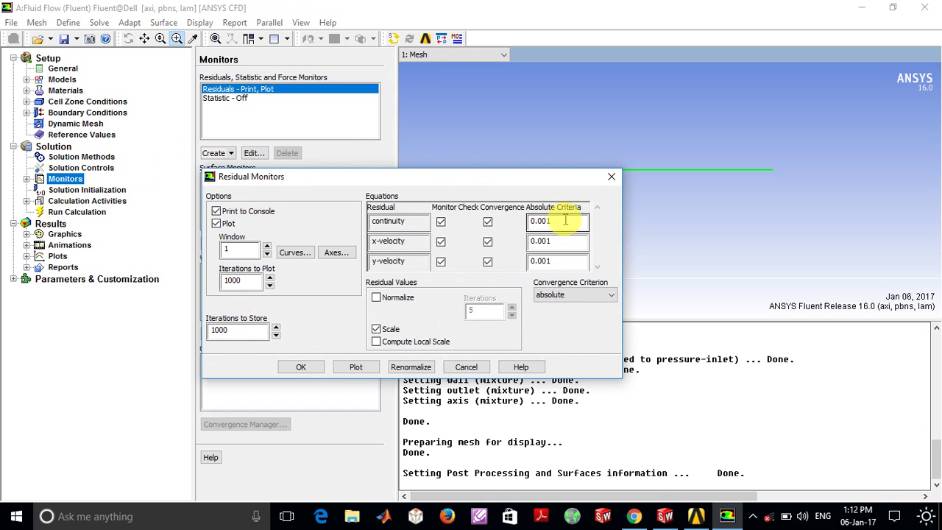
double_click(558, 221)
double_click(567, 241)
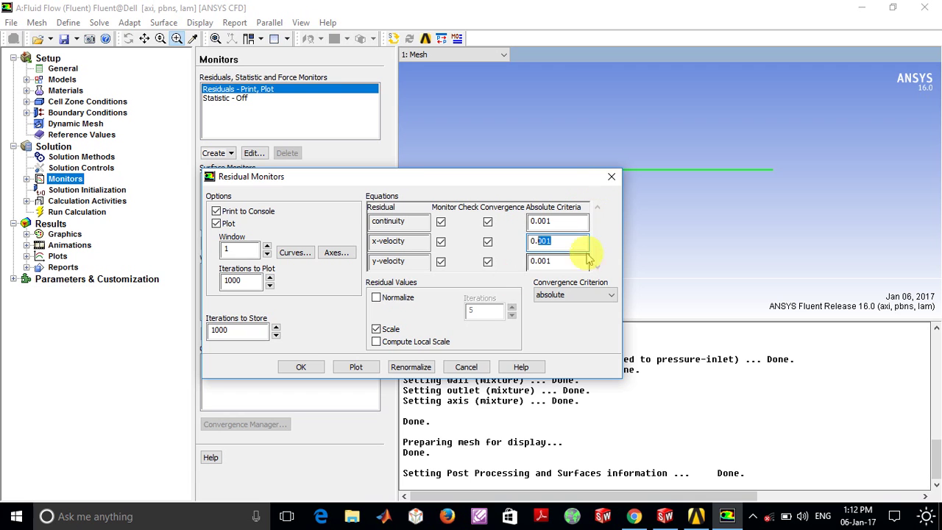
left_click(611, 177)
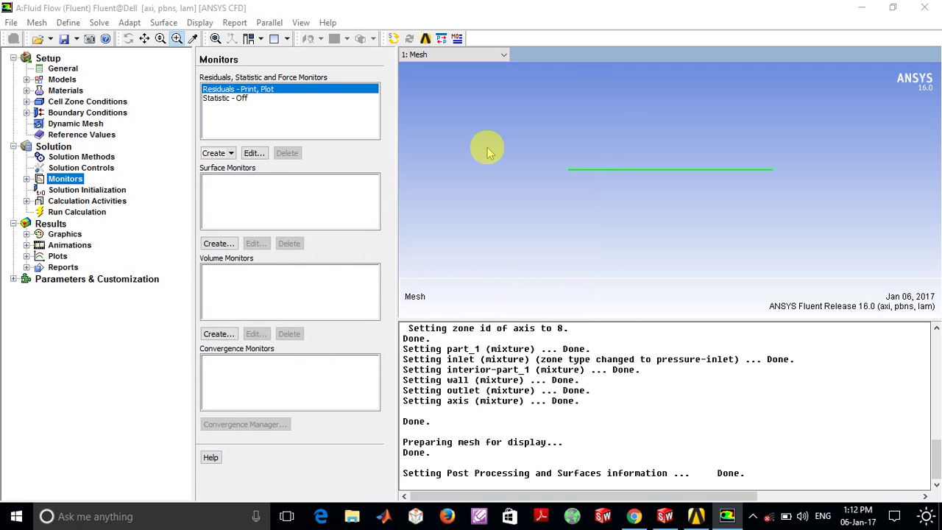
left_click(109, 190)
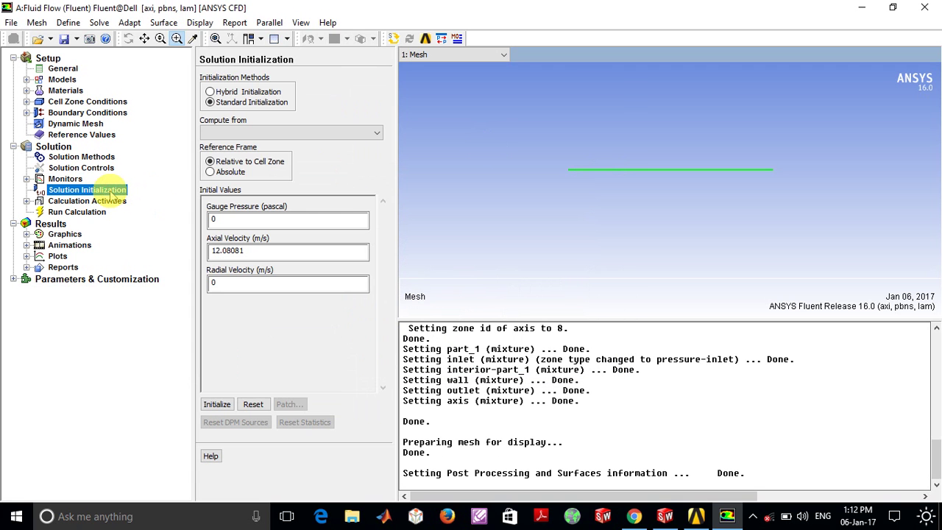
Initialize the flow field with standard initialization and bring up the 1000-iteration run settings.
left_click(270, 140)
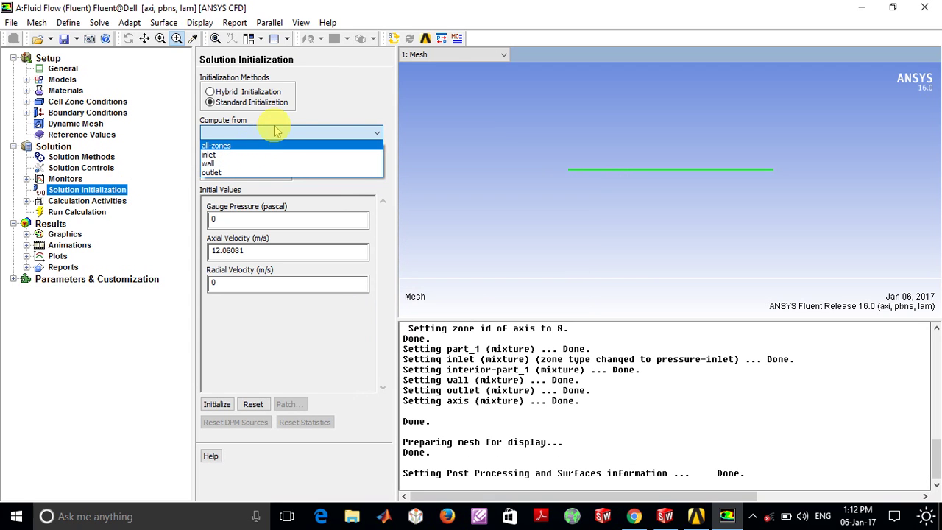
left_click(290, 116)
left_click(216, 404)
left_click(77, 212)
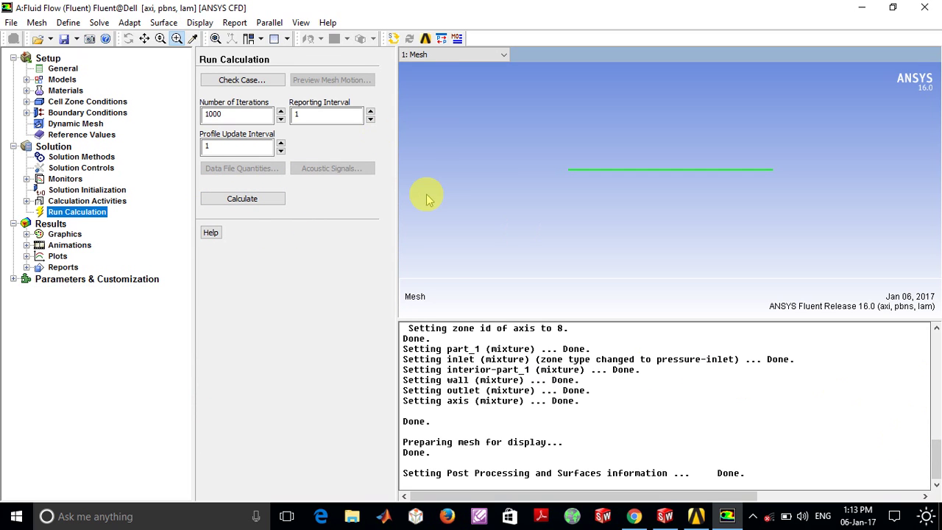
Acknowledge convergence at iteration 448 and show the Graphics and Animations page.
left_click(64, 234)
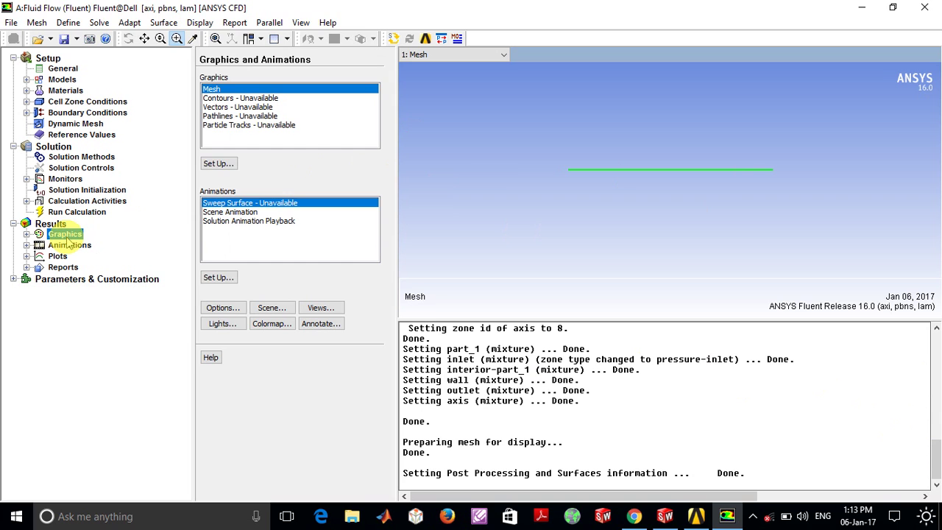
left_click(77, 212)
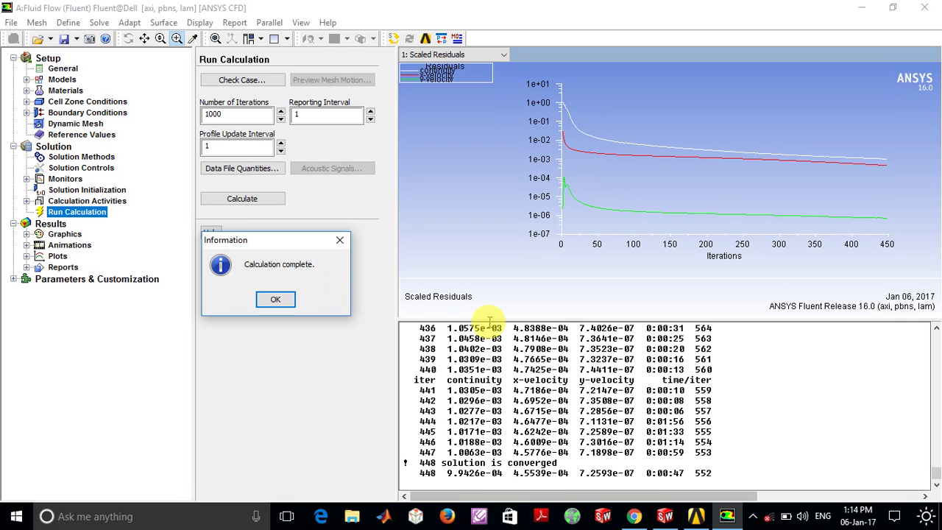
left_click(279, 300)
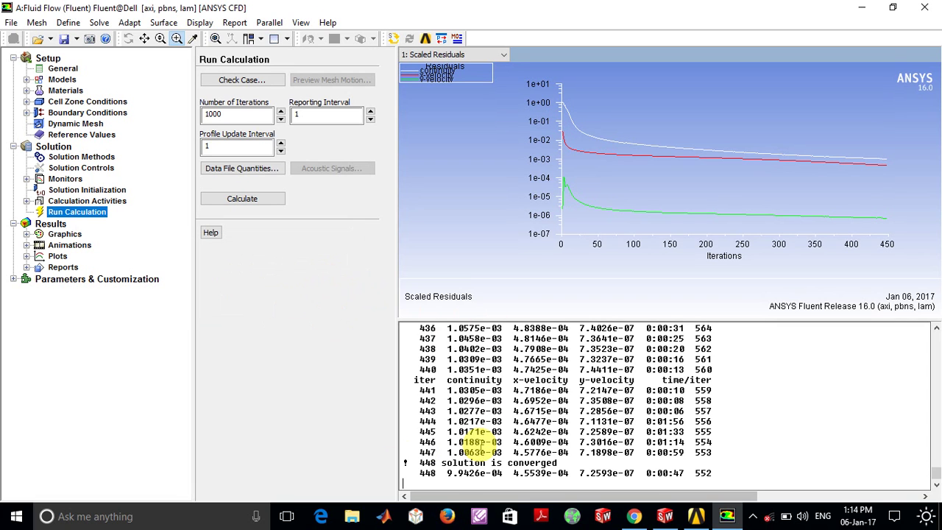
left_click(753, 516)
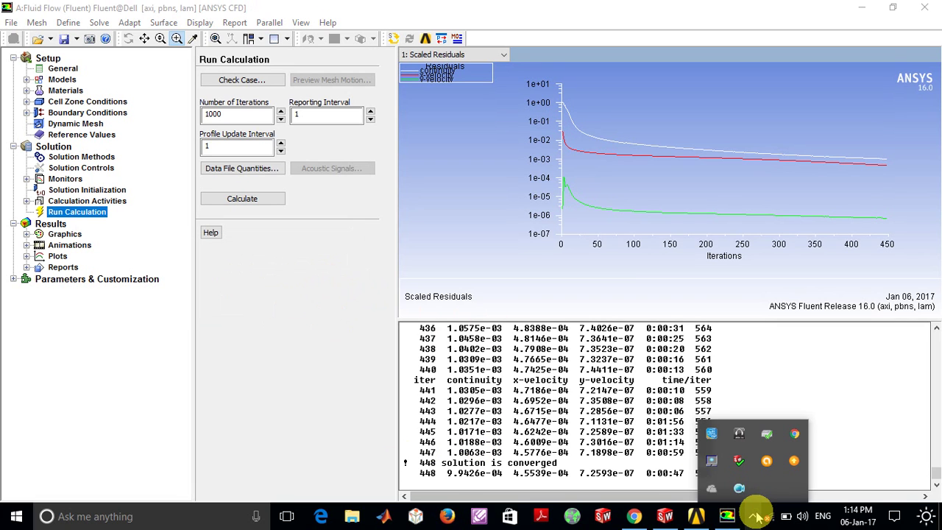
left_click(694, 474)
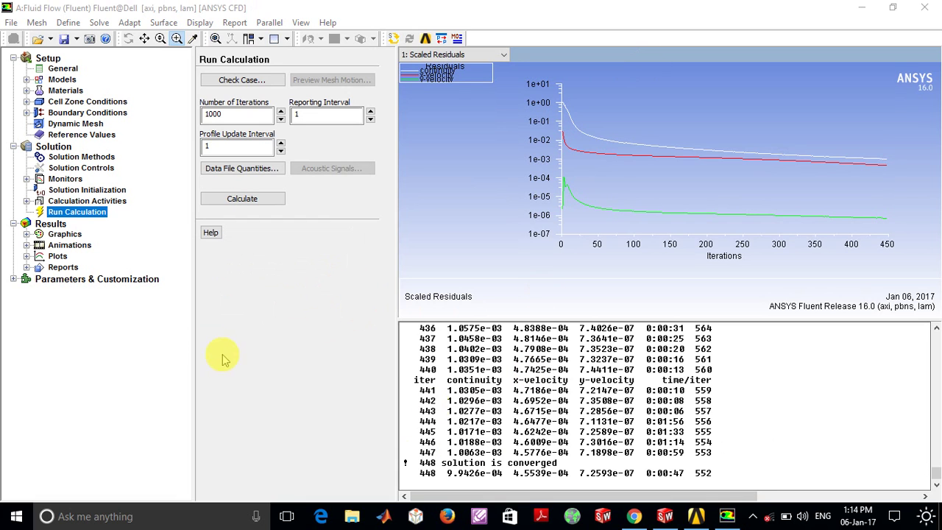
left_click(65, 235)
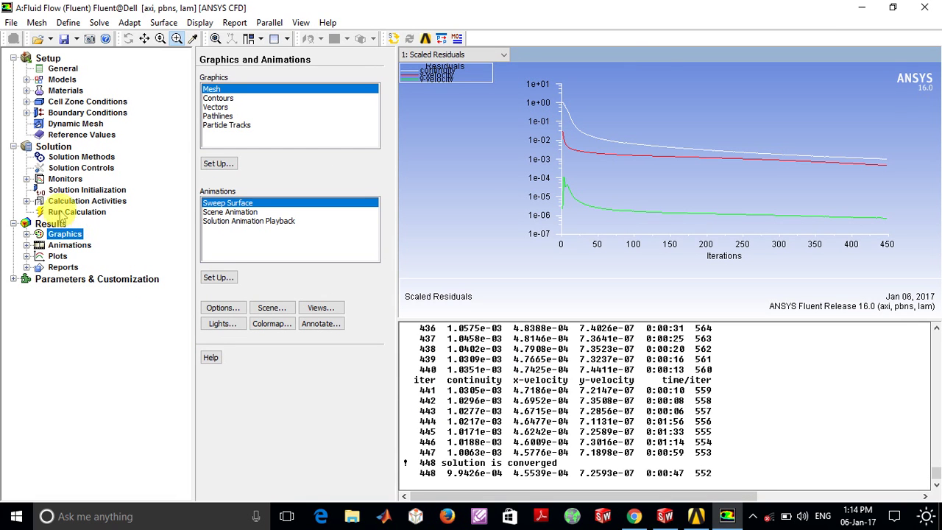
Change the continuity, x-velocity and y-velocity residual criteria from 0.001 to 0.0001.
left_click(65, 179)
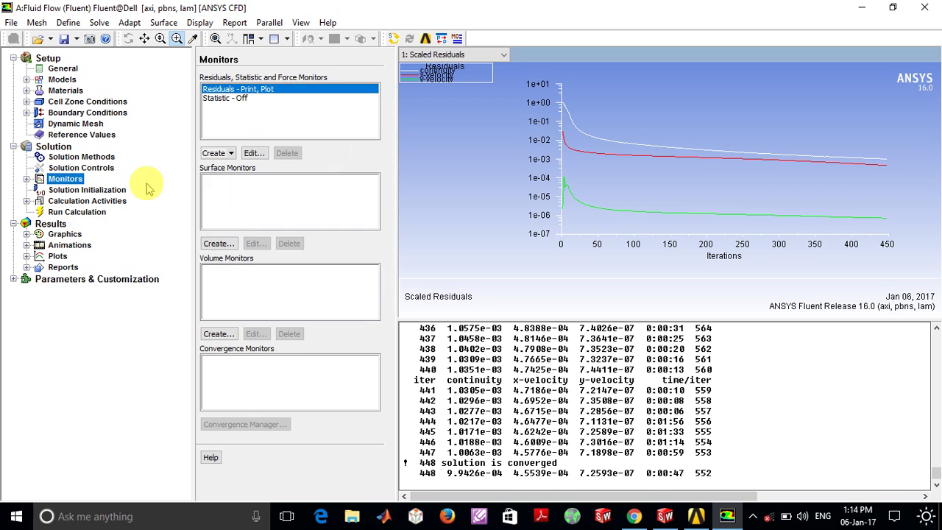
left_click(250, 153)
left_click(542, 221)
type("0.0001")
left_click(543, 241)
type("0001")
left_click(549, 260)
type("001")
left_click(321, 367)
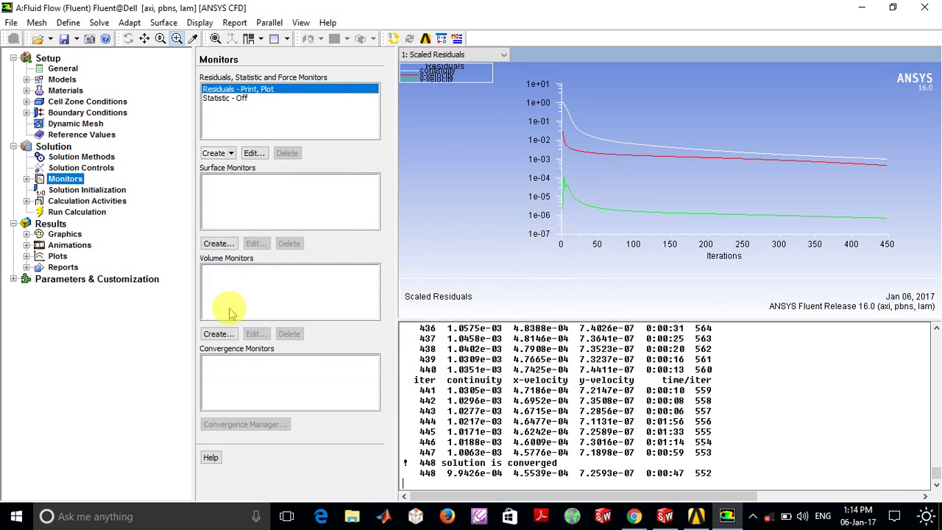
Rerun the calculation with the new criteria, accepting the settings-changed prompt.
left_click(65, 235)
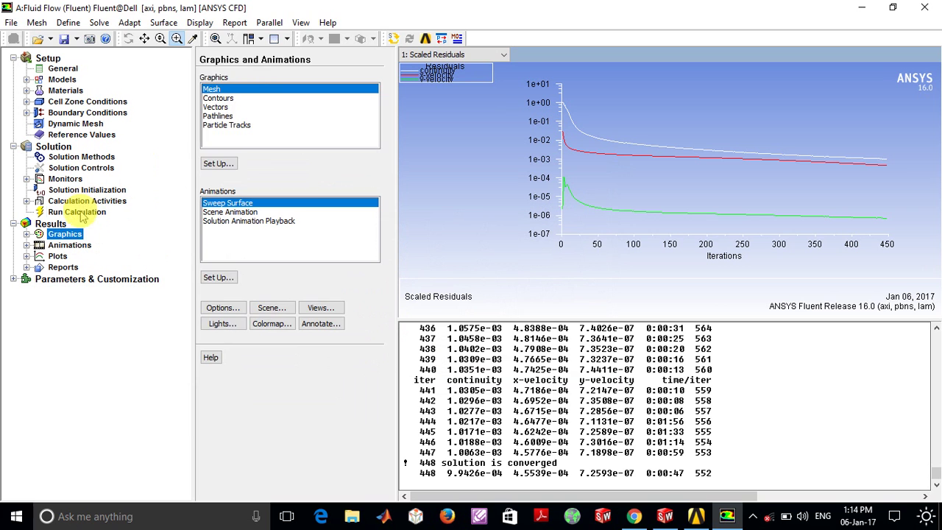
left_click(77, 211)
left_click(211, 193)
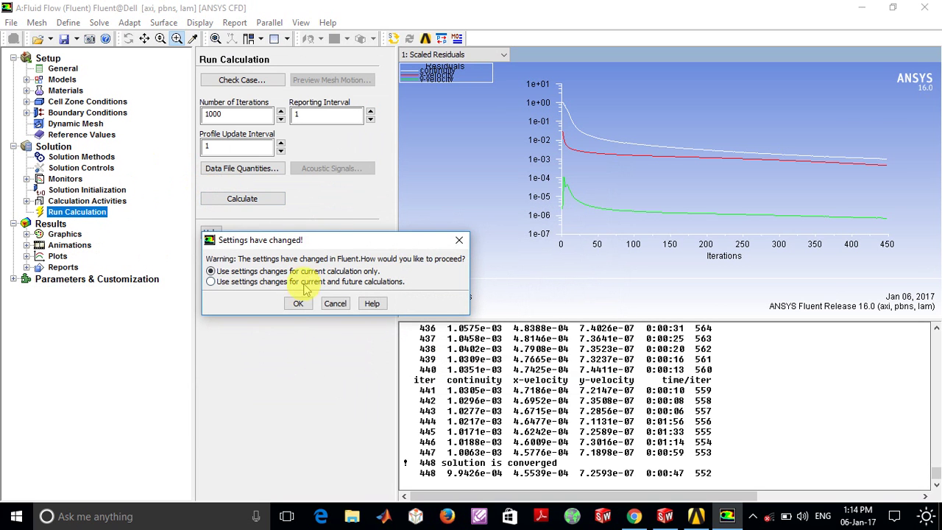
left_click(298, 301)
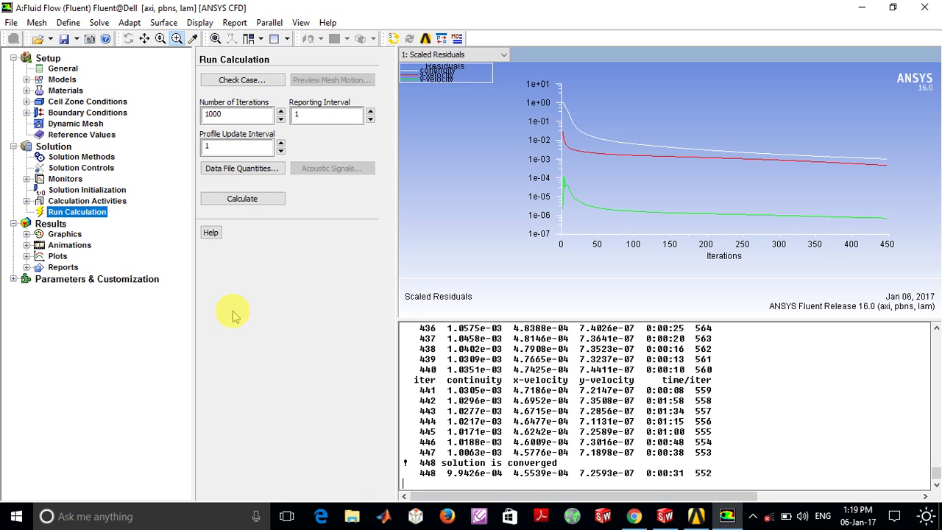
Display velocity vectors on the interior-part_1 surface.
left_click(64, 234)
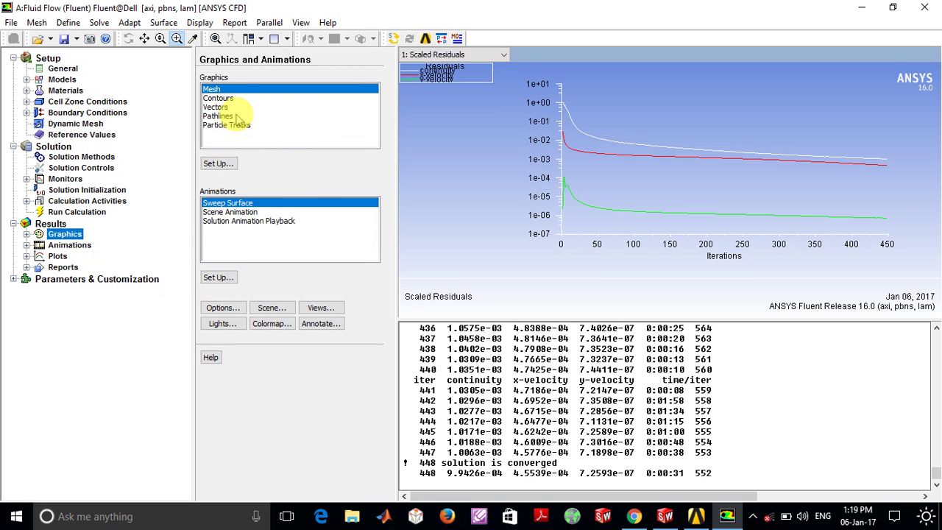
left_click(236, 108)
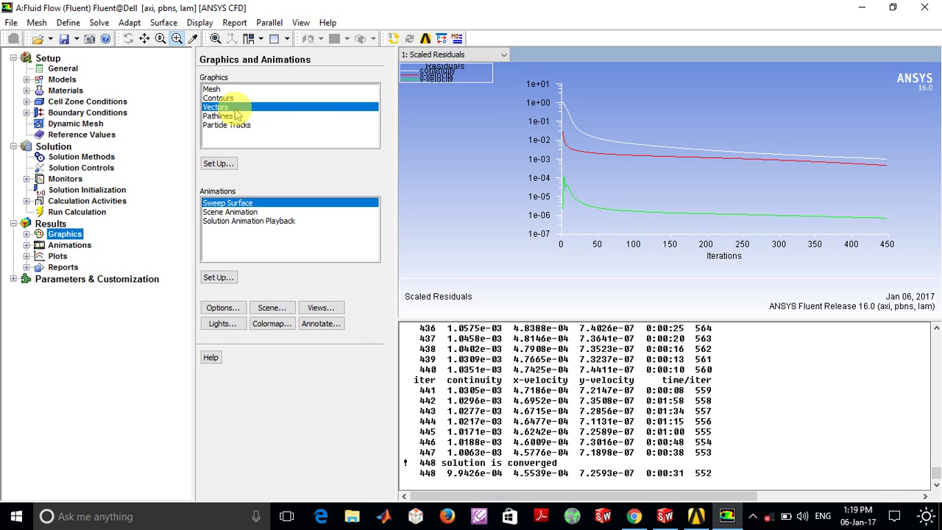
left_click(219, 163)
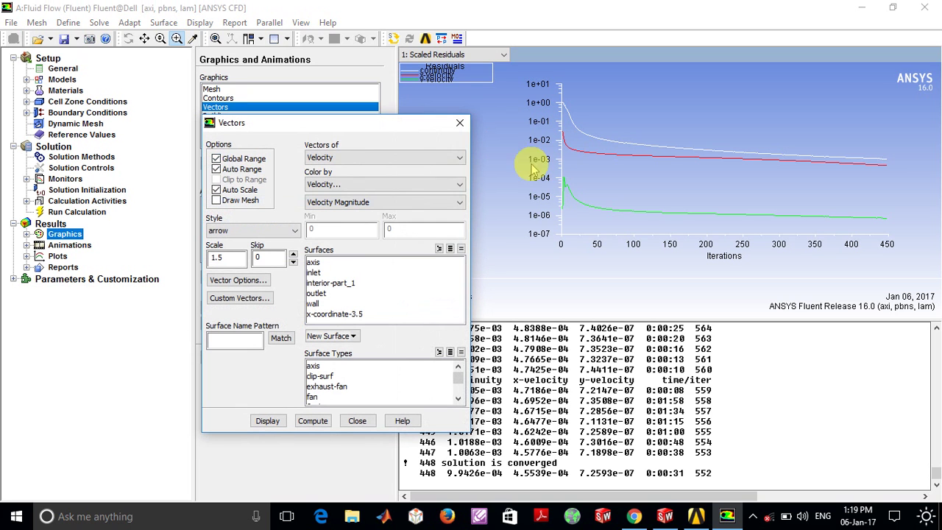
left_click(394, 158)
left_click(375, 170)
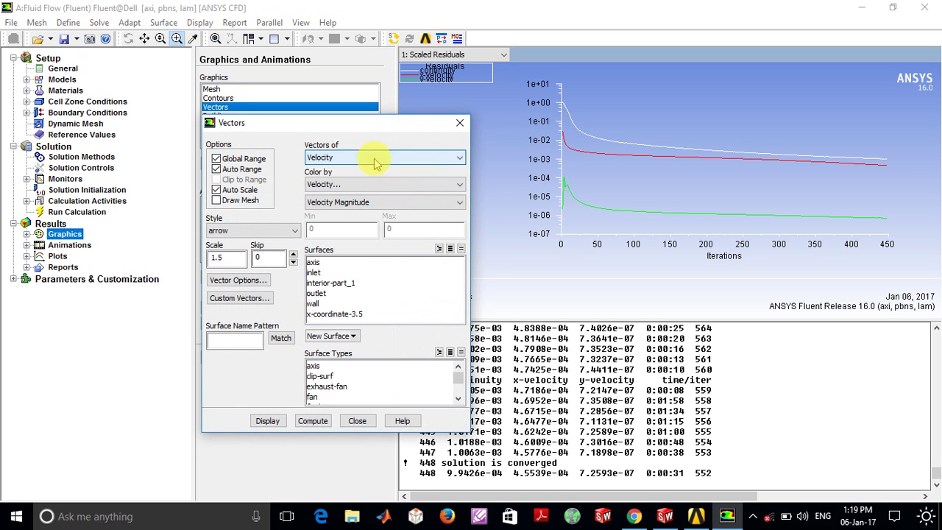
left_click(339, 283)
left_click(268, 420)
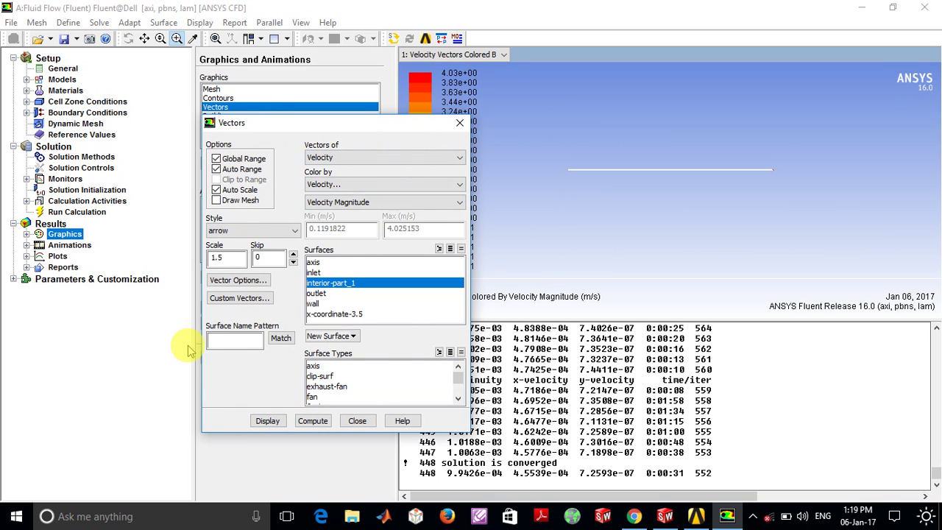
Zoom into the pipe and redraw the vectors at scale 0.8.
left_click(176, 38)
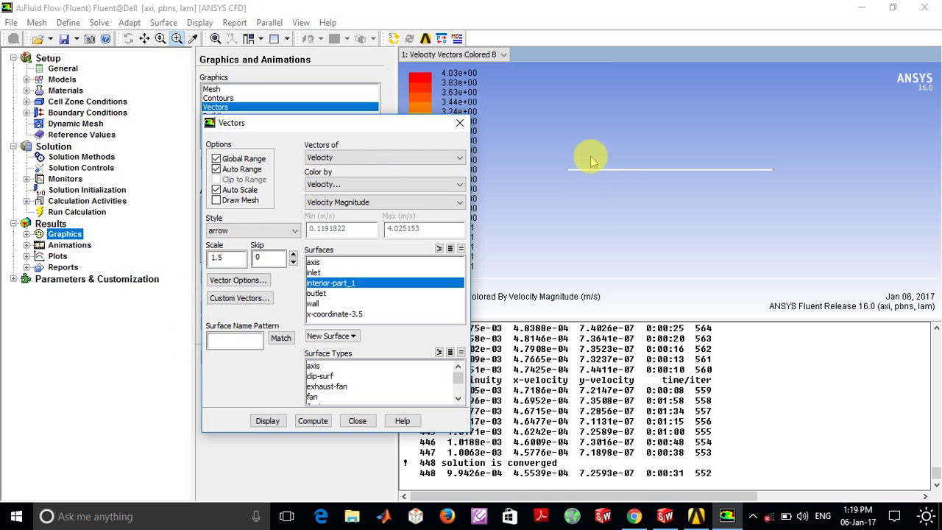
left_click_drag(593, 154, 663, 257)
left_click_drag(603, 118, 647, 189)
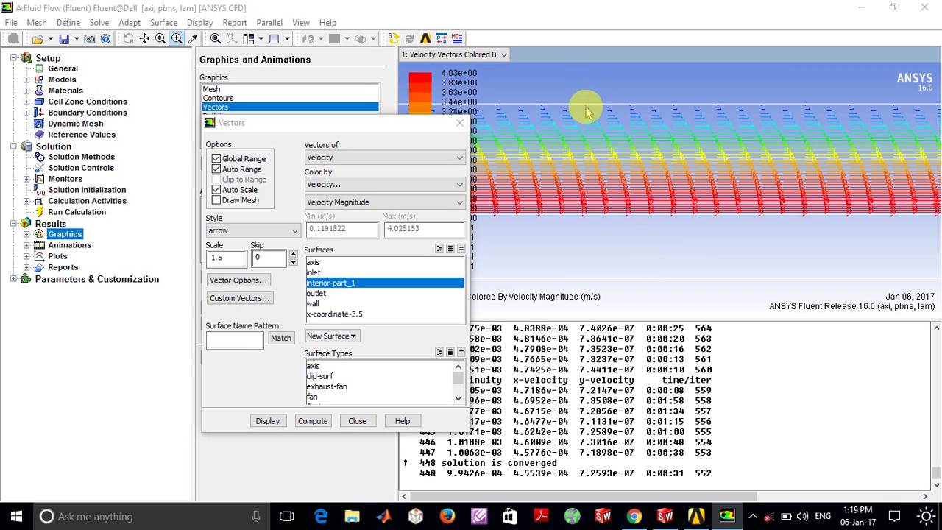
left_click_drag(577, 96, 622, 235)
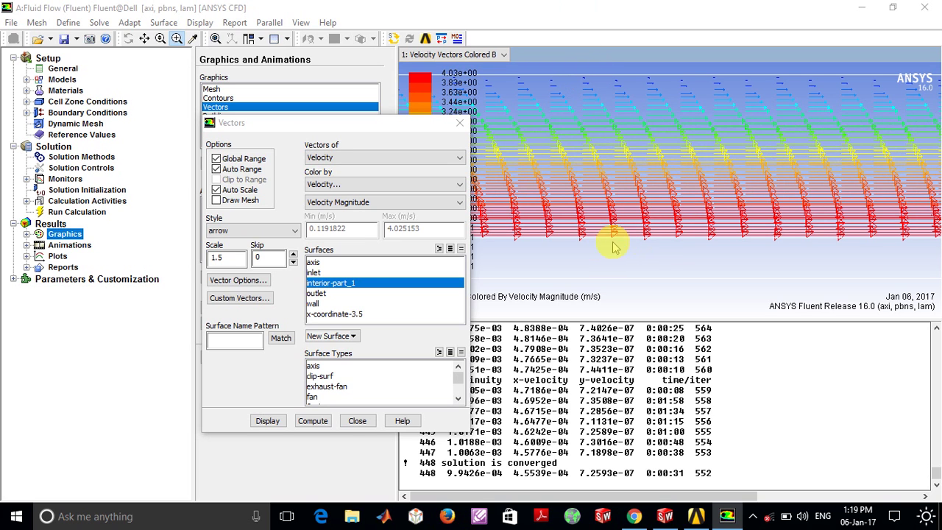
double_click(206, 257)
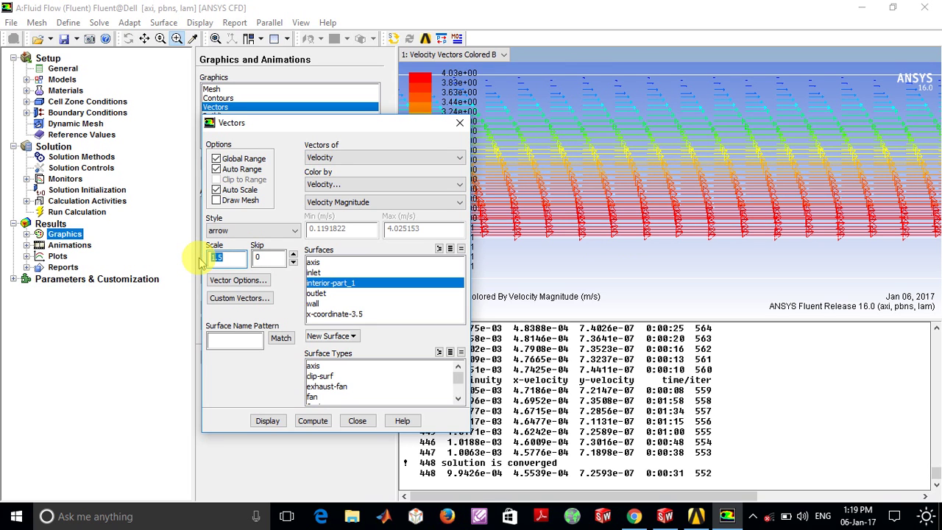
type("0.8")
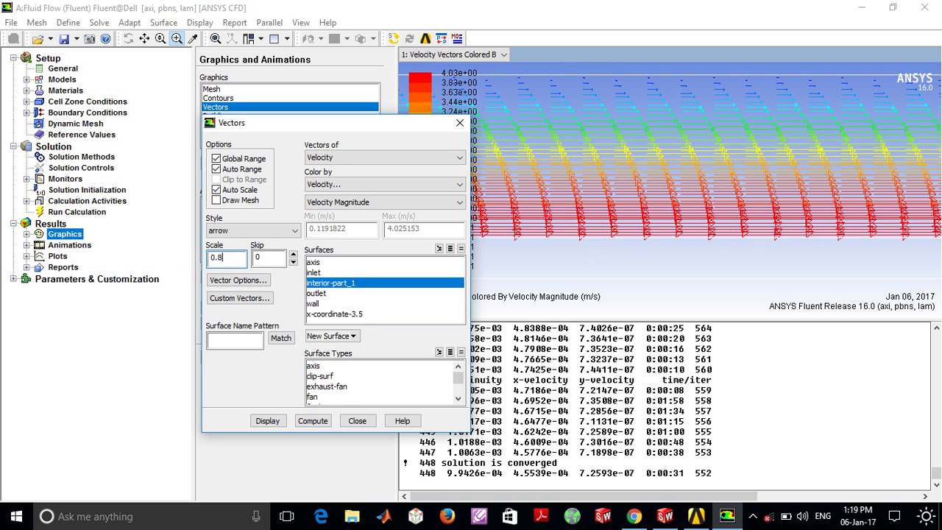
left_click(278, 421)
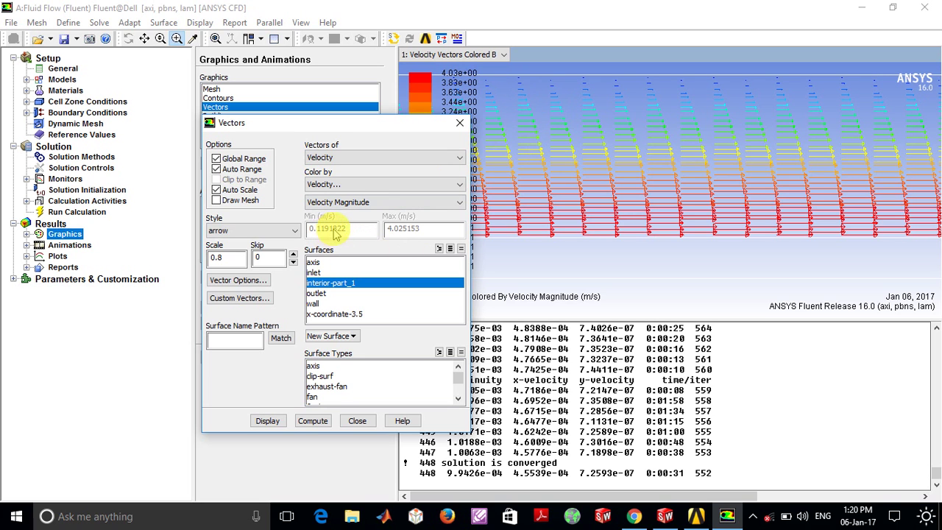
left_click(458, 125)
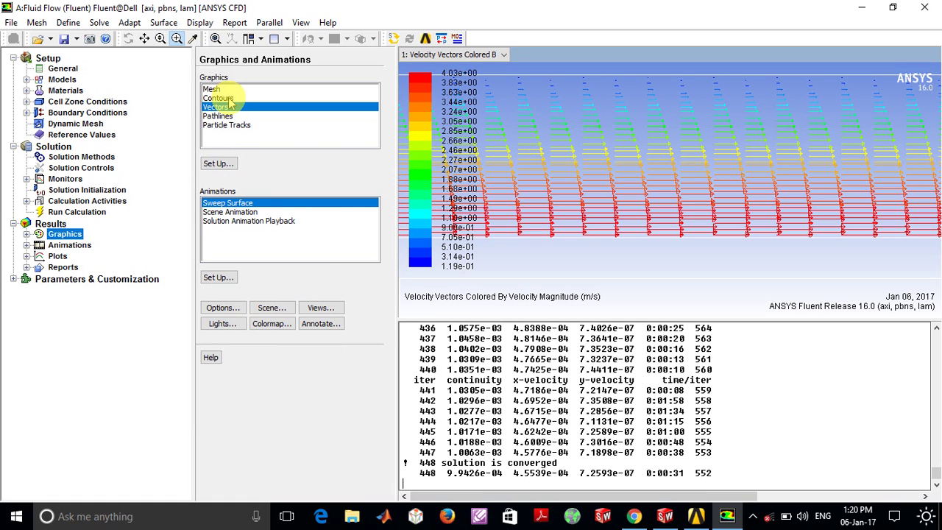
Compute the inlet volume flow rate in Surface Integrals: 0.0037959754 m³/s.
left_click(65, 258)
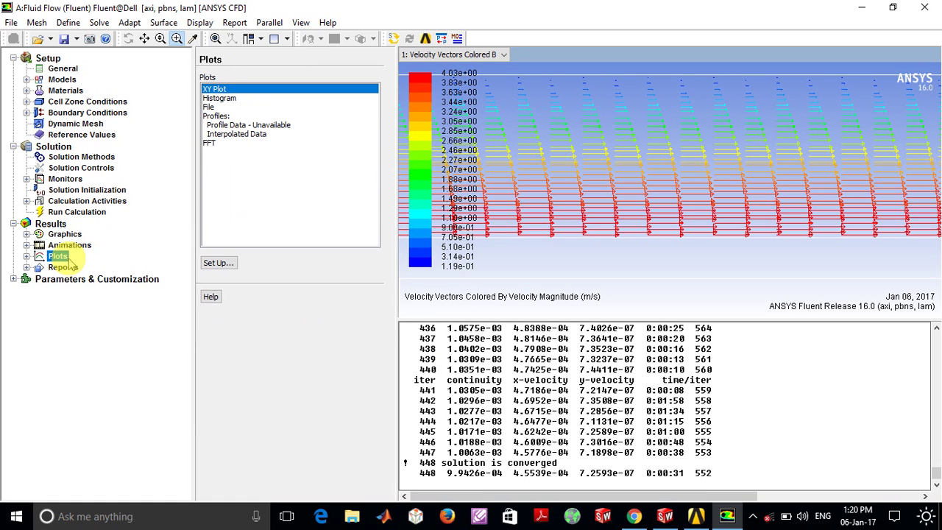
left_click(65, 267)
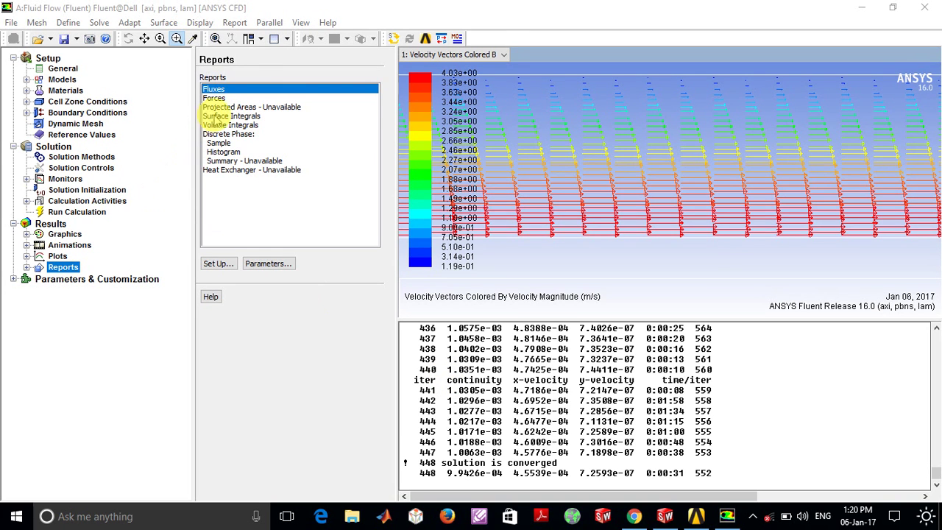
left_click(215, 116)
left_click(220, 263)
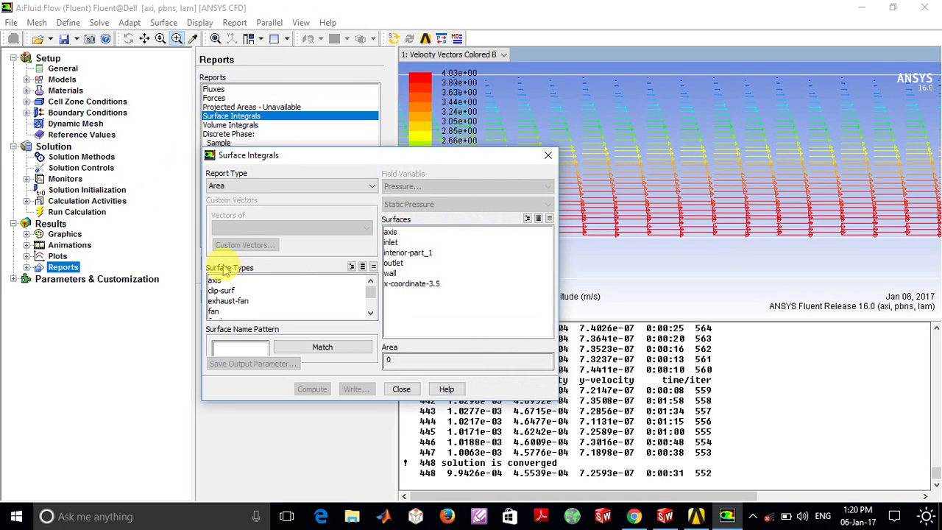
left_click(398, 243)
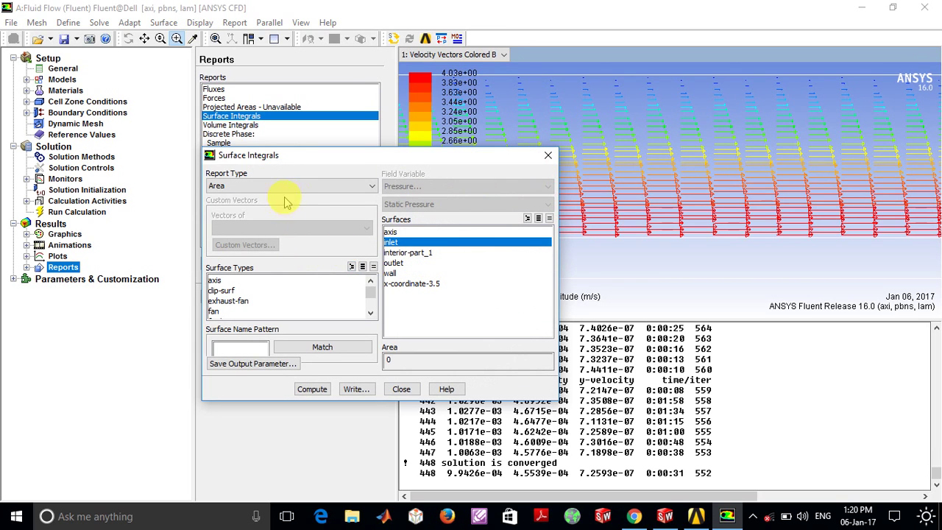
left_click(346, 185)
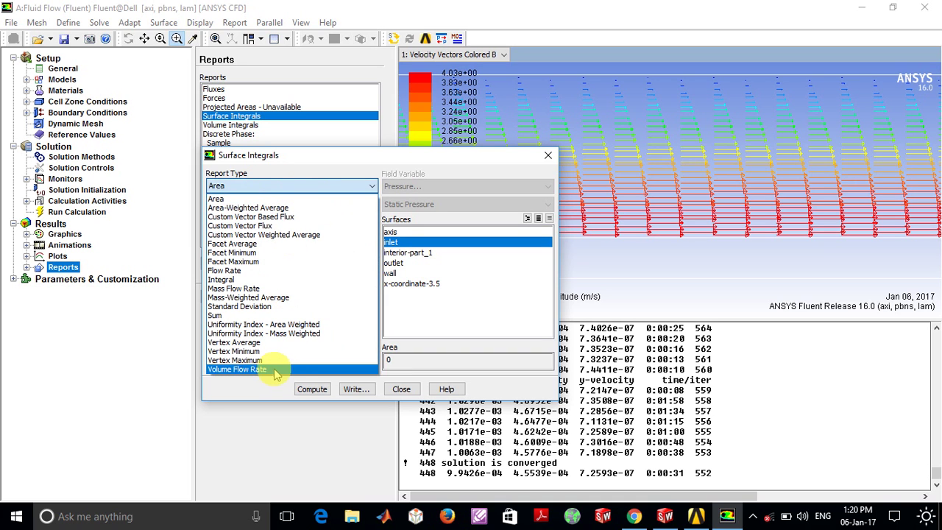
left_click(273, 369)
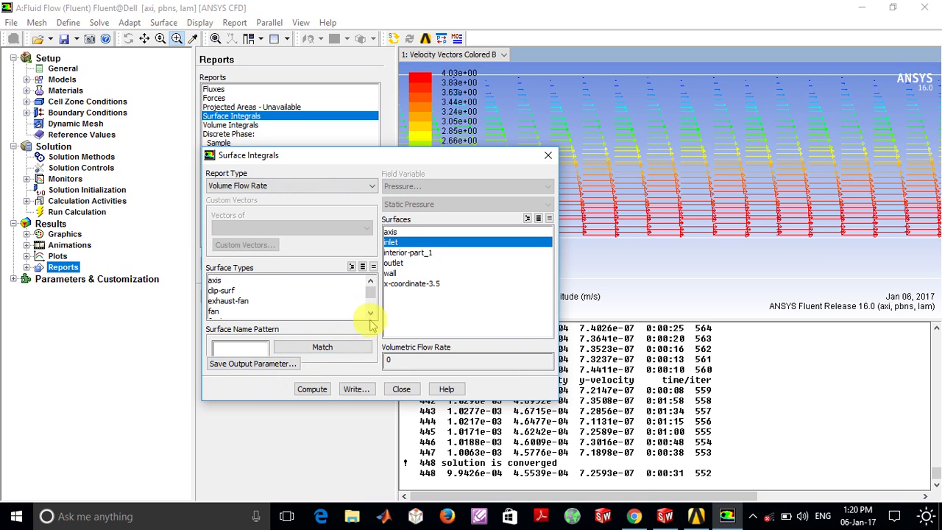
left_click(313, 390)
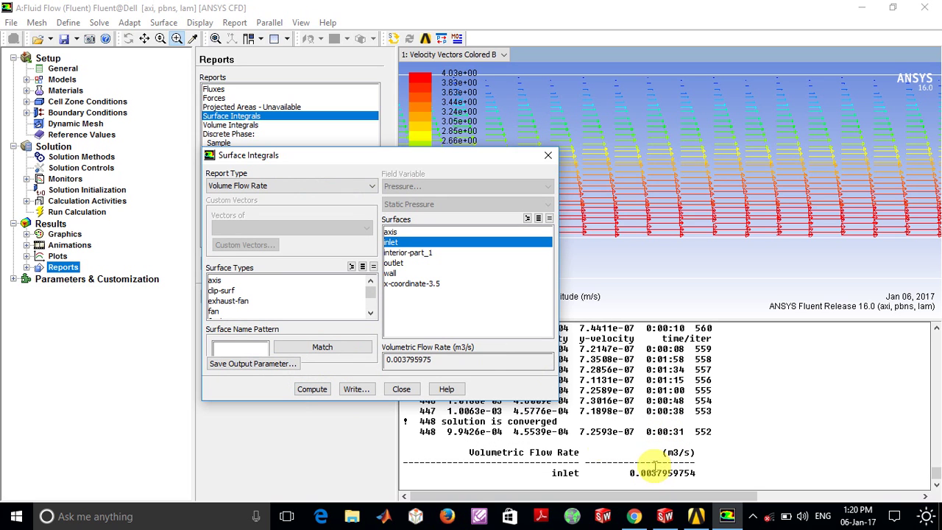
Compute the outlet volume flow rate: -0.0037957144 m³/s.
left_click(396, 243)
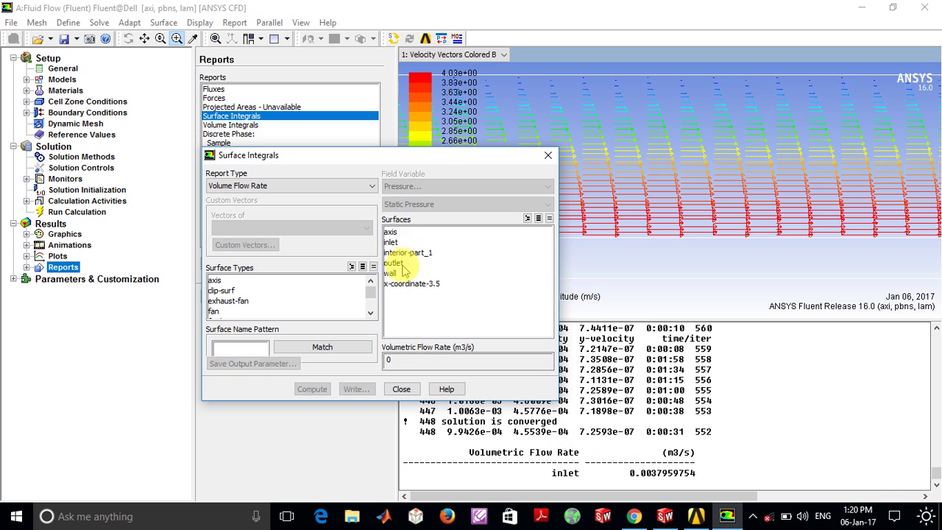
left_click(394, 263)
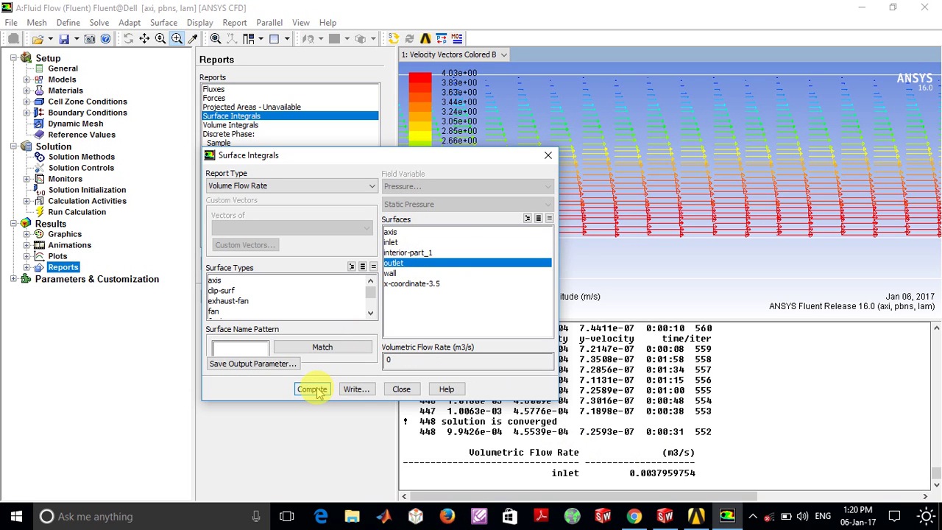
left_click(313, 389)
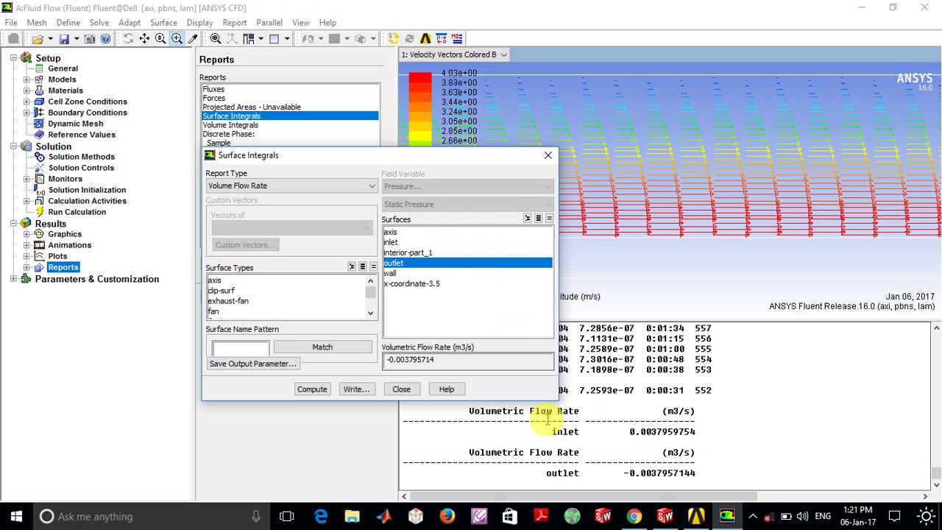
left_click(445, 264)
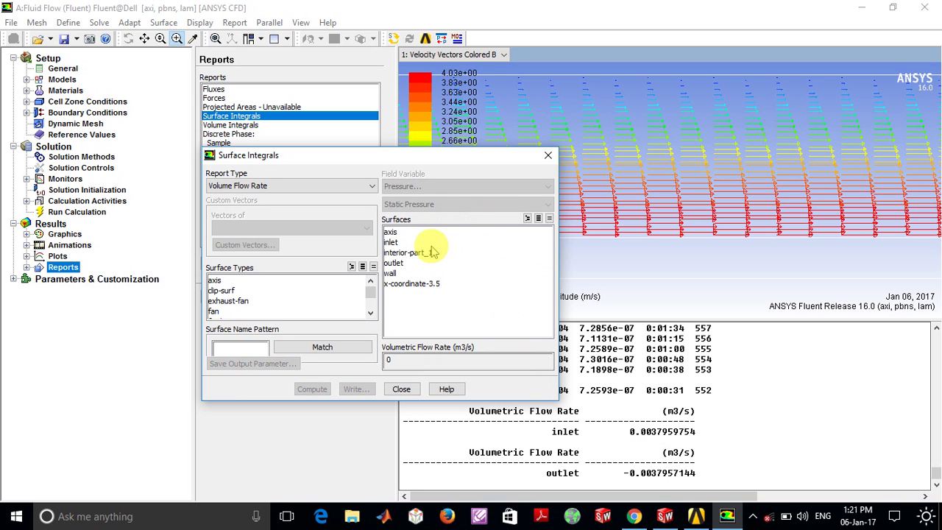
left_click(420, 242)
left_click(664, 516)
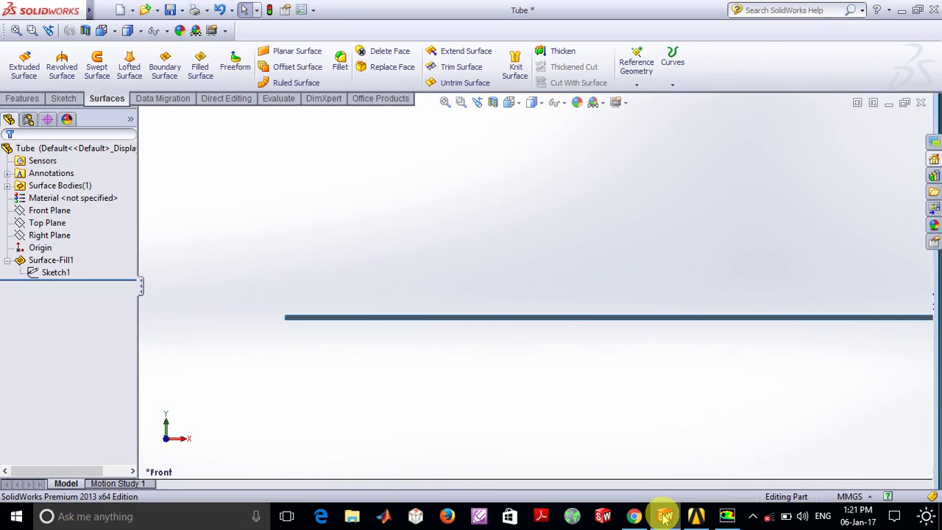
left_click(665, 516)
left_click(634, 516)
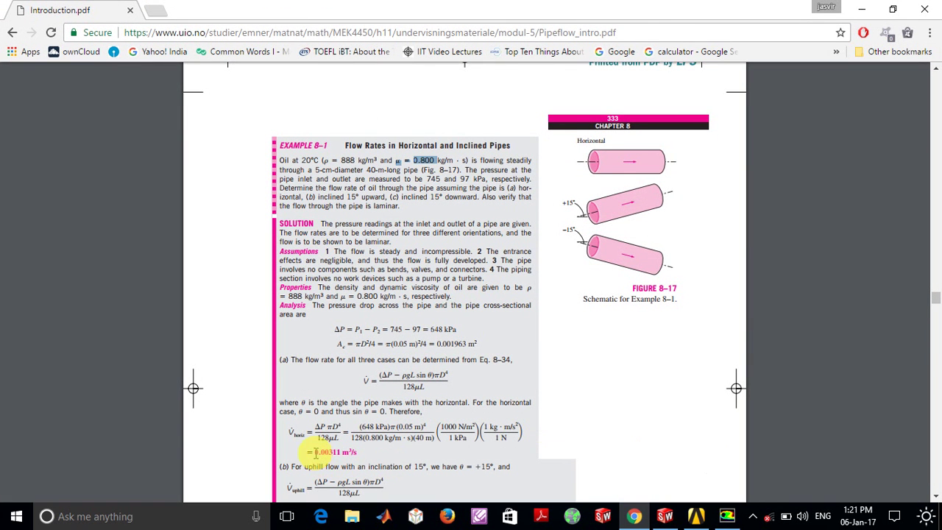
left_click_drag(315, 452, 359, 448)
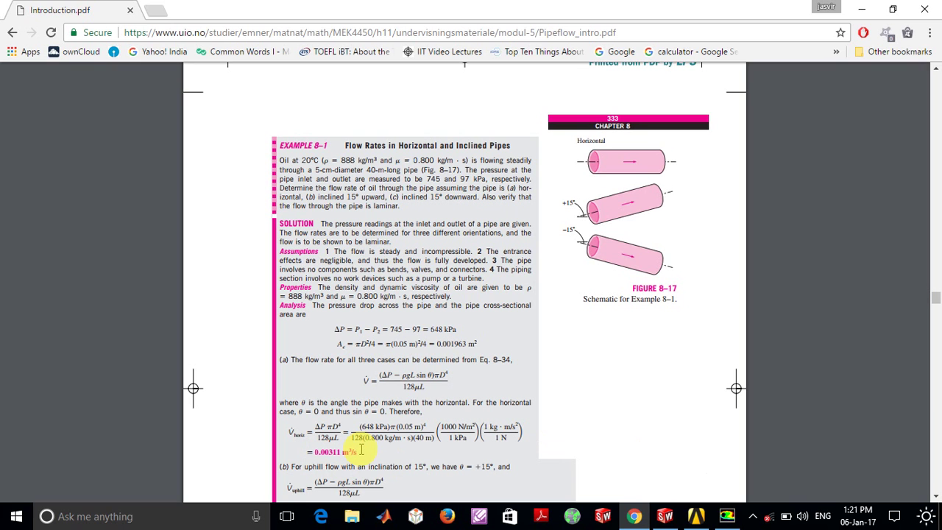
left_click(862, 7)
left_click_drag(628, 431, 696, 429)
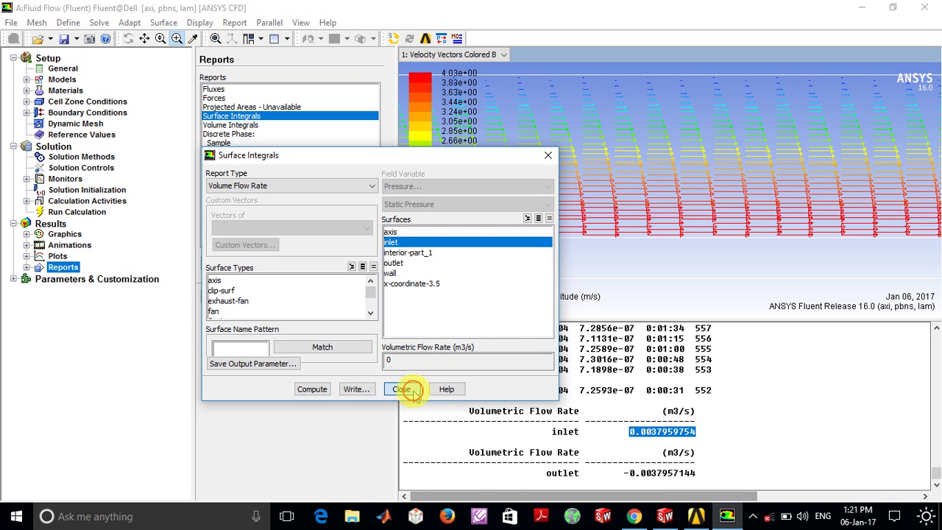
Mirror the display about the axis plane in the Views settings.
left_click(414, 393)
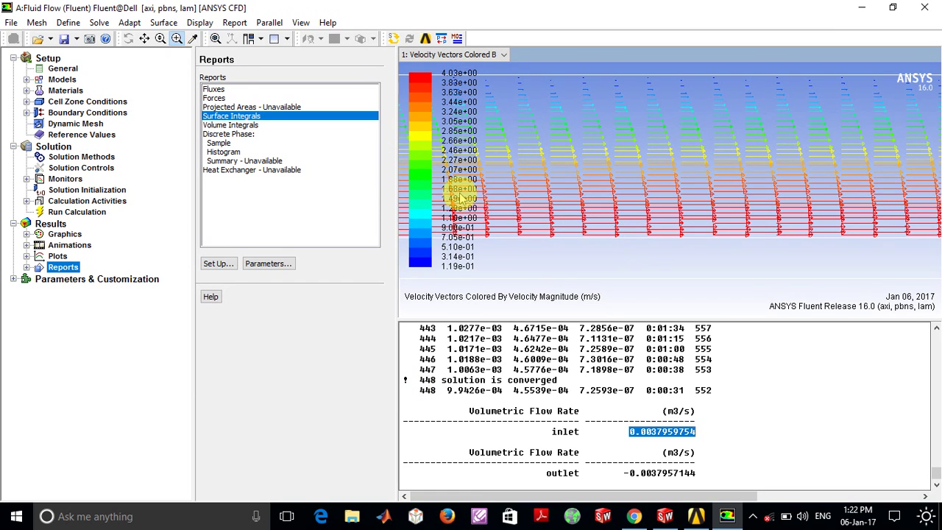
left_click(201, 25)
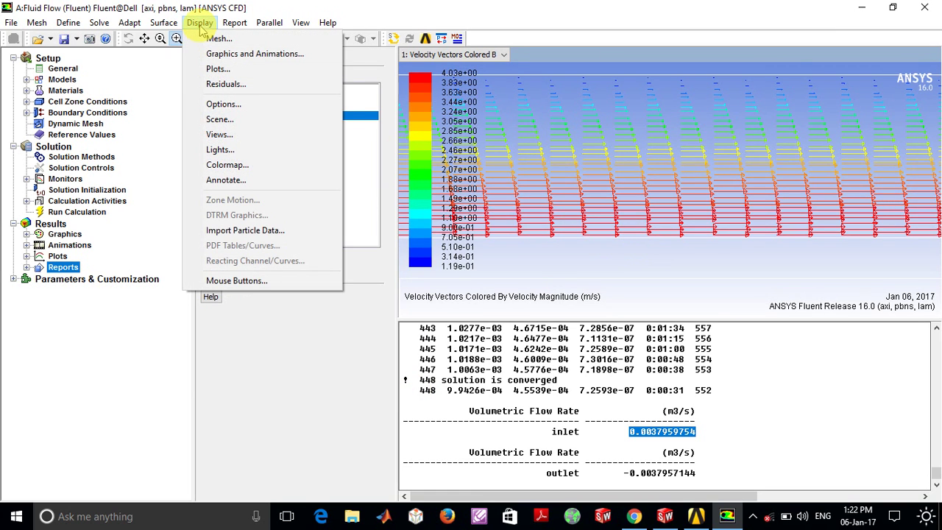
left_click(234, 134)
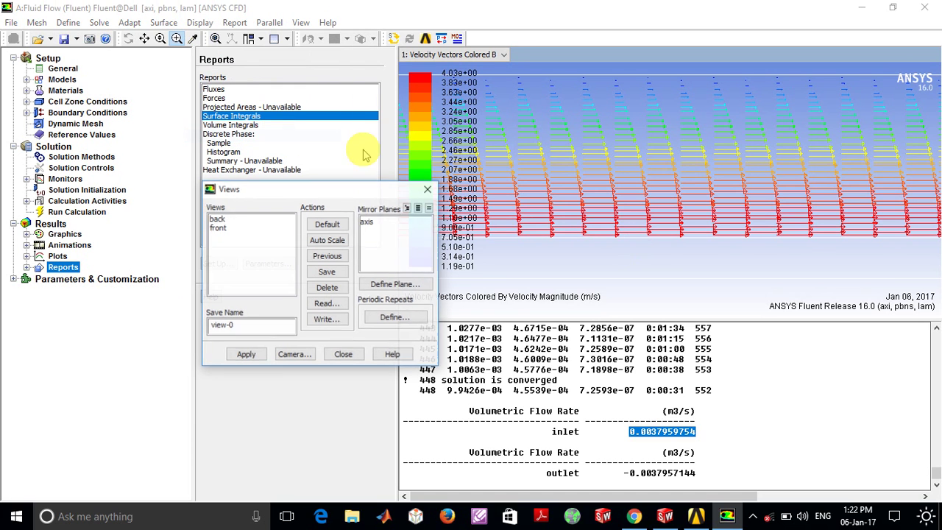
left_click(368, 221)
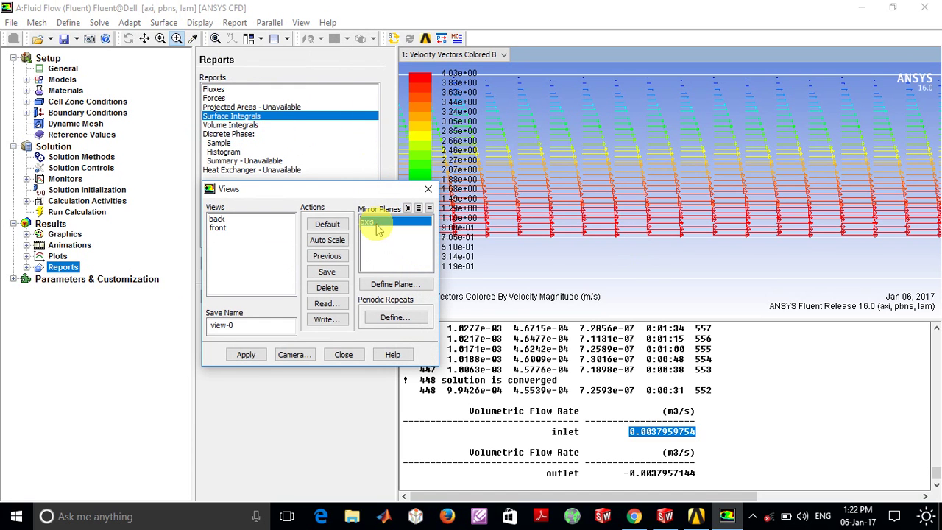
left_click(249, 354)
left_click(344, 354)
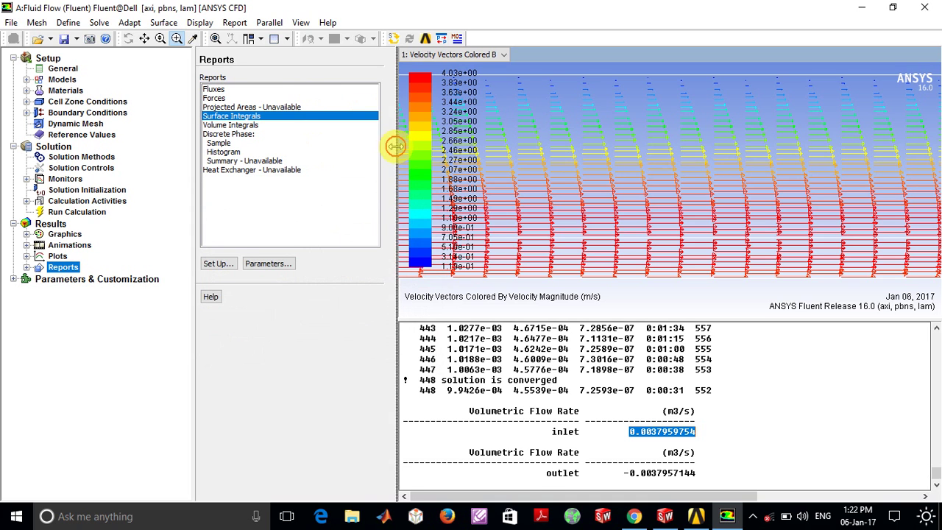
Enlarge the graphics area, fit the pipe to the window and zoom into the vectors.
left_click_drag(398, 148, 294, 148)
left_click(215, 38)
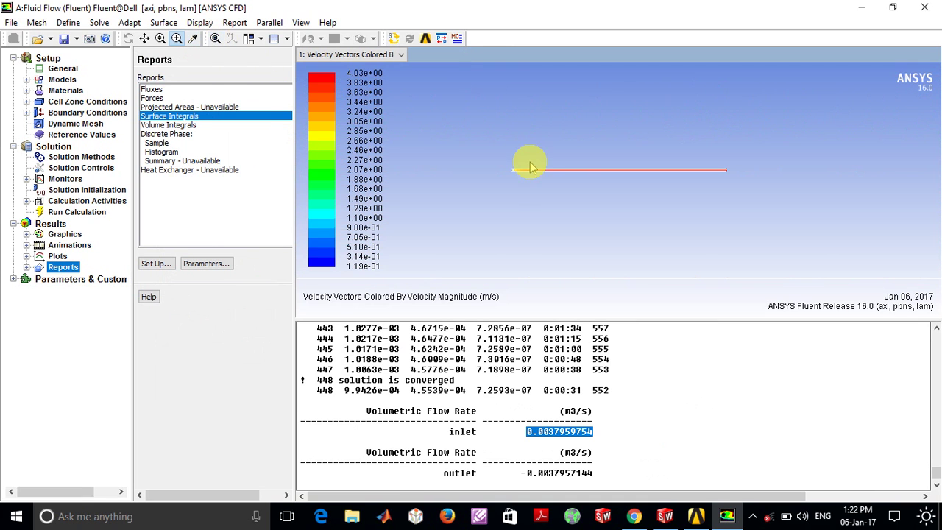
left_click_drag(524, 132, 627, 177)
left_click_drag(545, 125, 606, 235)
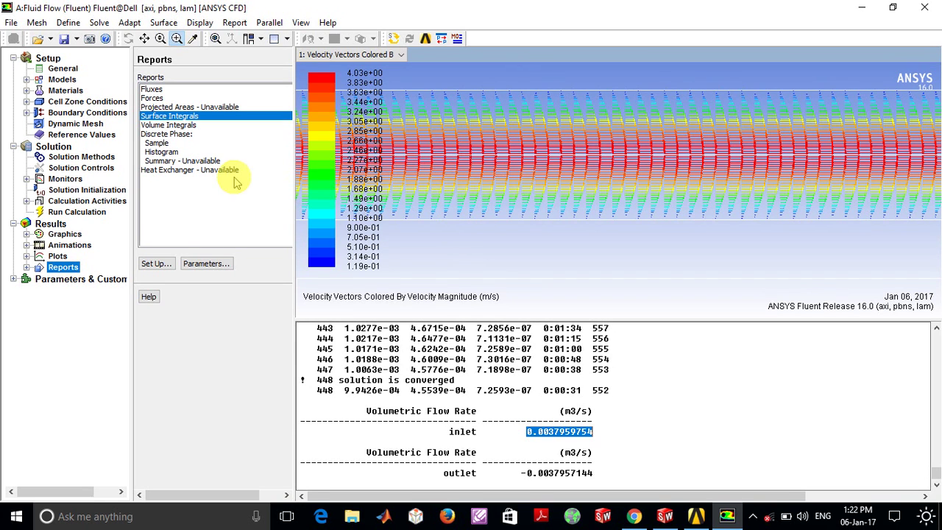
Compute an Area report on the inlet, giving 0.0019634955 m².
left_click(155, 263)
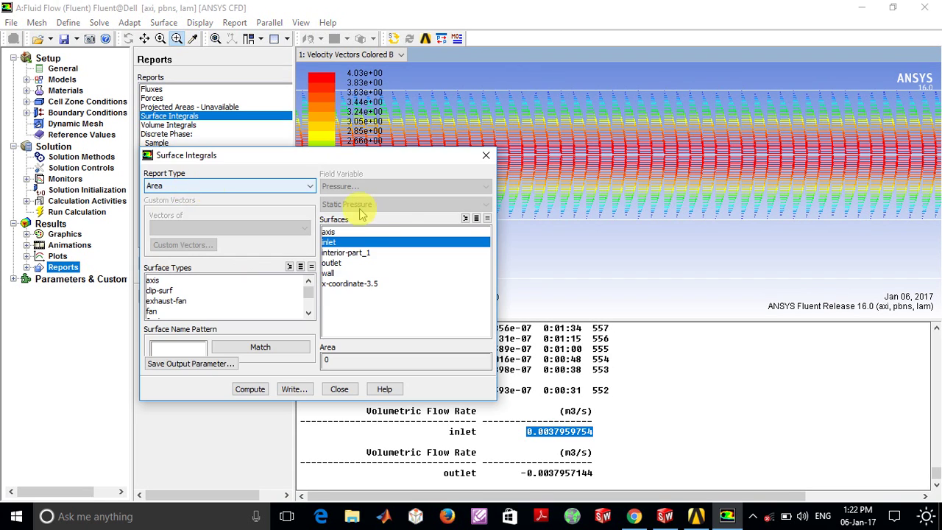
left_click(250, 389)
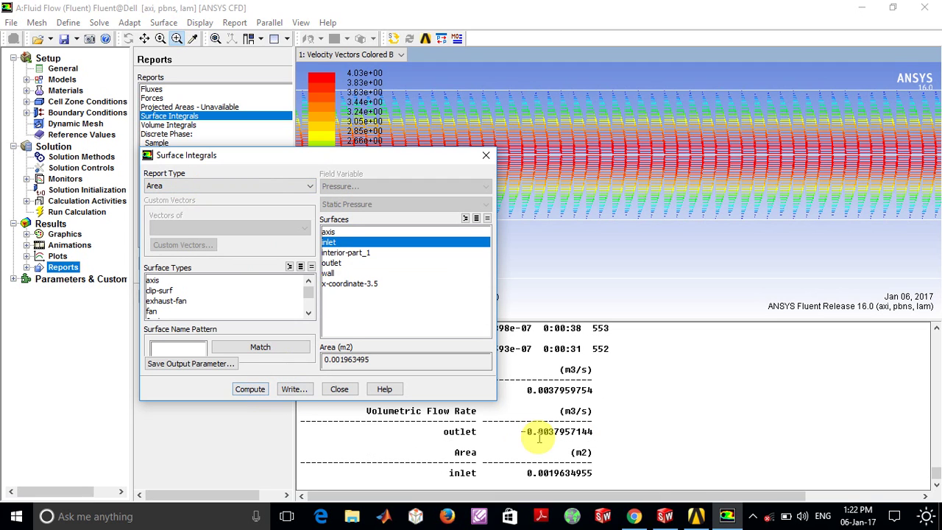
left_click_drag(529, 472, 578, 472)
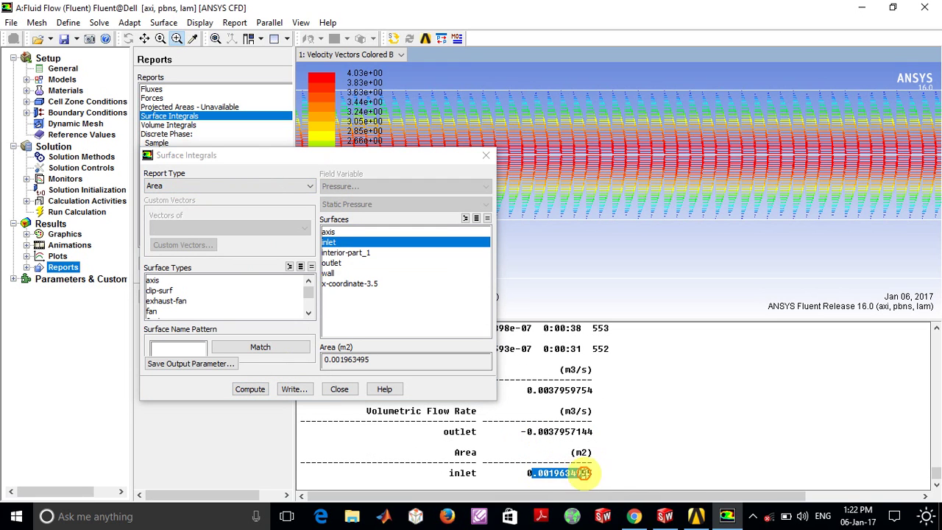
left_click(589, 472)
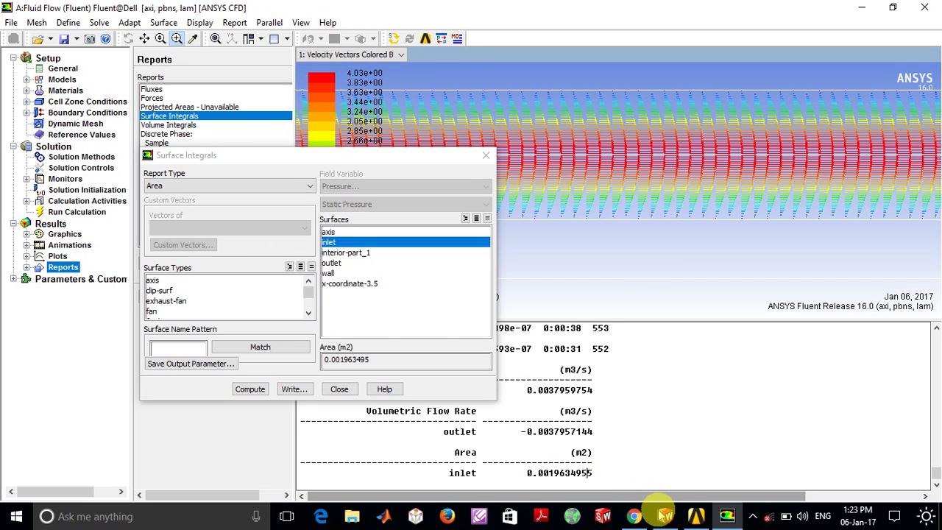
Scroll through the uphill and downhill flow-rate cases in the textbook PDF in Chrome.
left_click(633, 516)
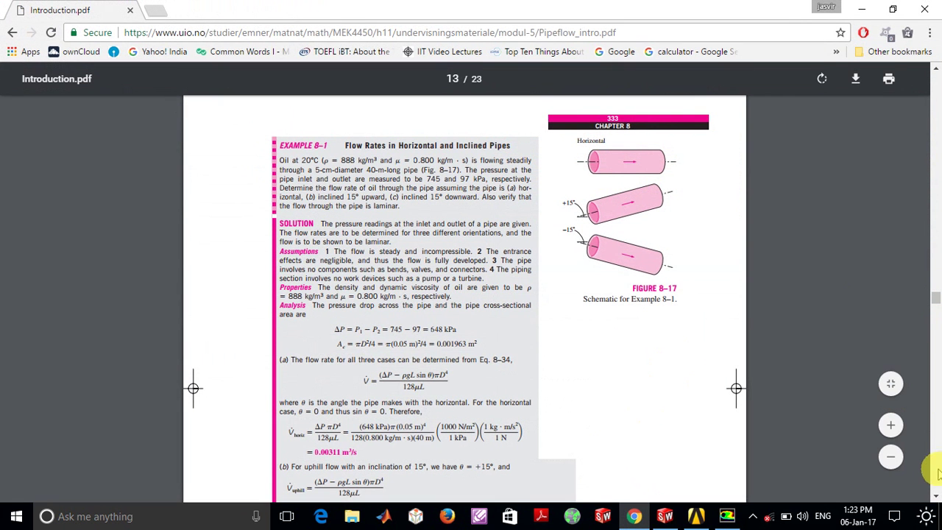
left_click(936, 496)
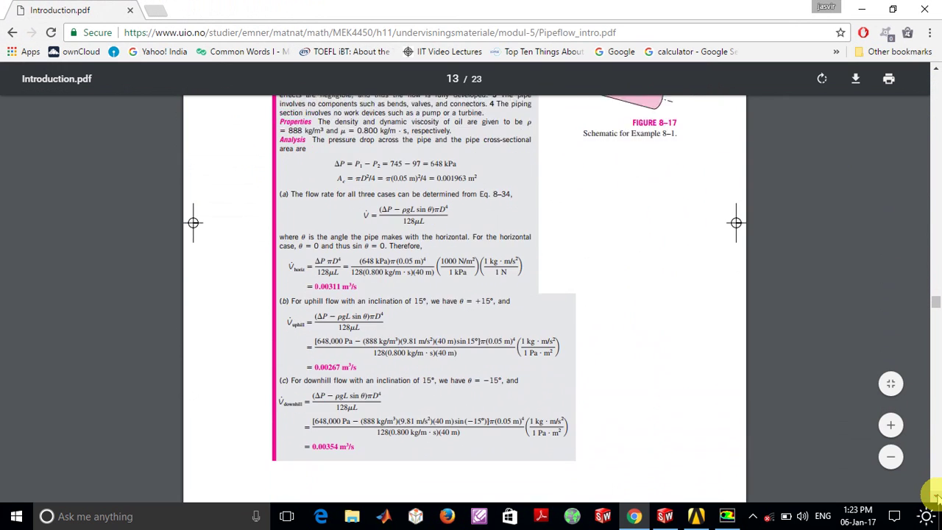
left_click(936, 496)
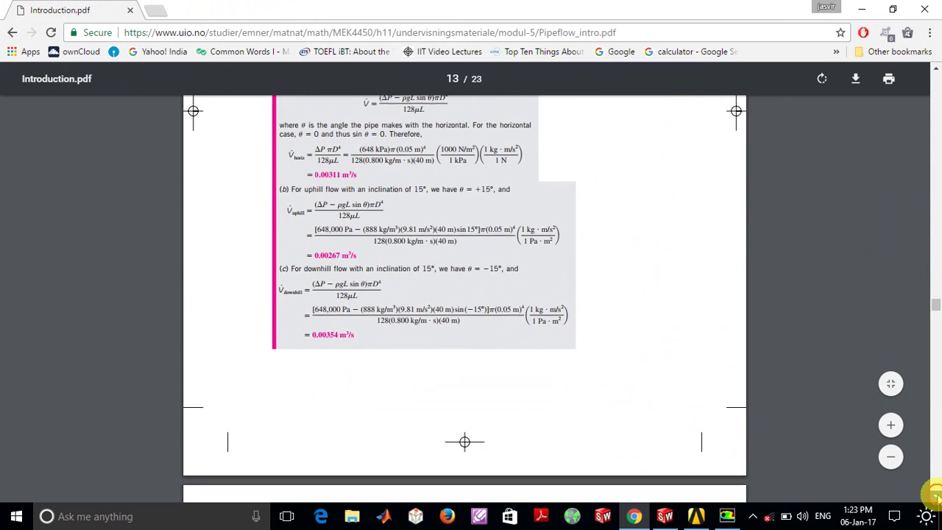
left_click(935, 495)
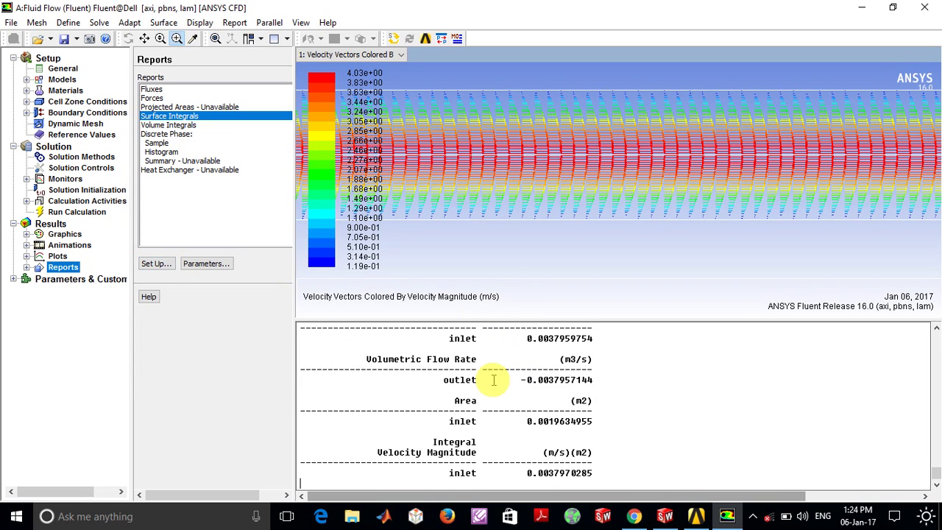
Set the surface integral report to Integral of Velocity Magnitude.
left_click(156, 263)
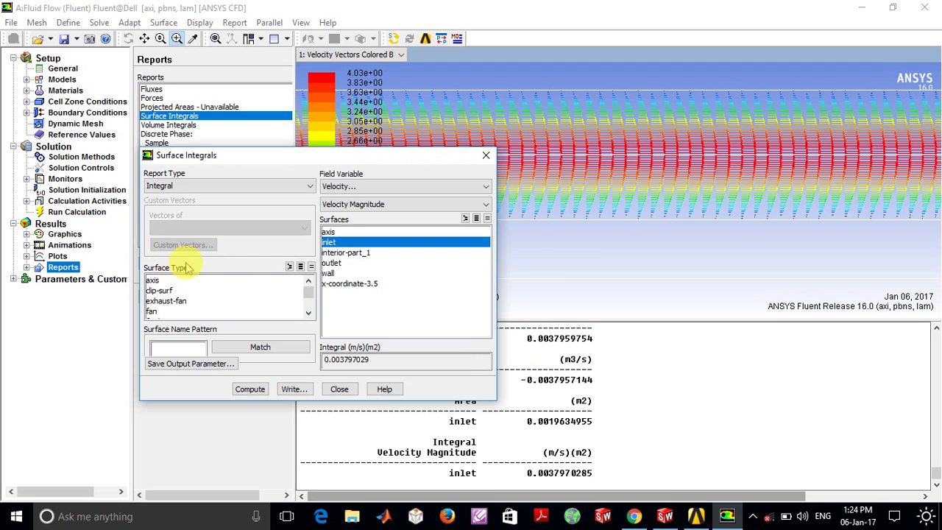
left_click(270, 189)
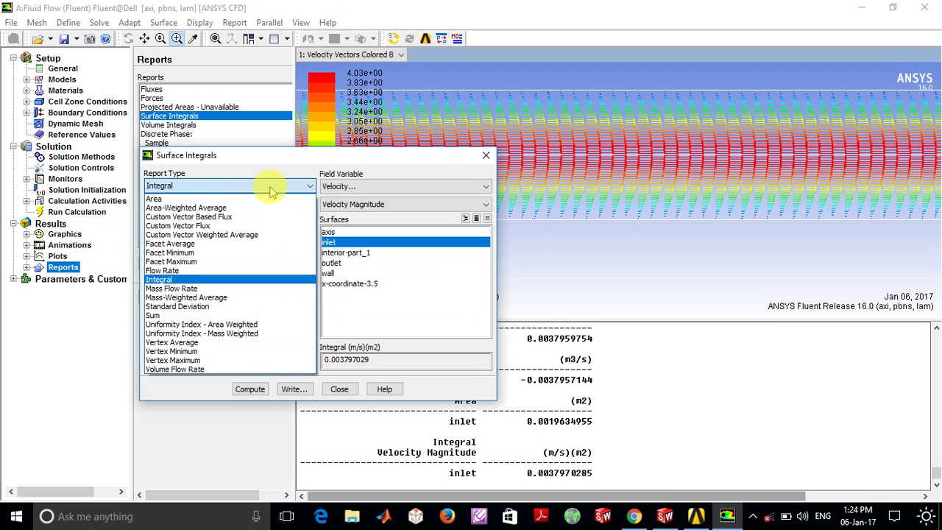
left_click(218, 286)
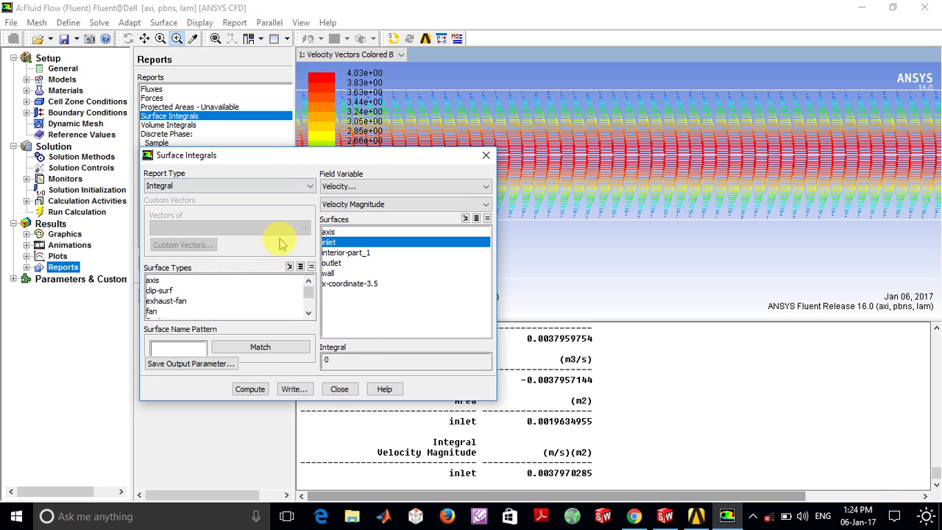
left_click(370, 190)
left_click(370, 190)
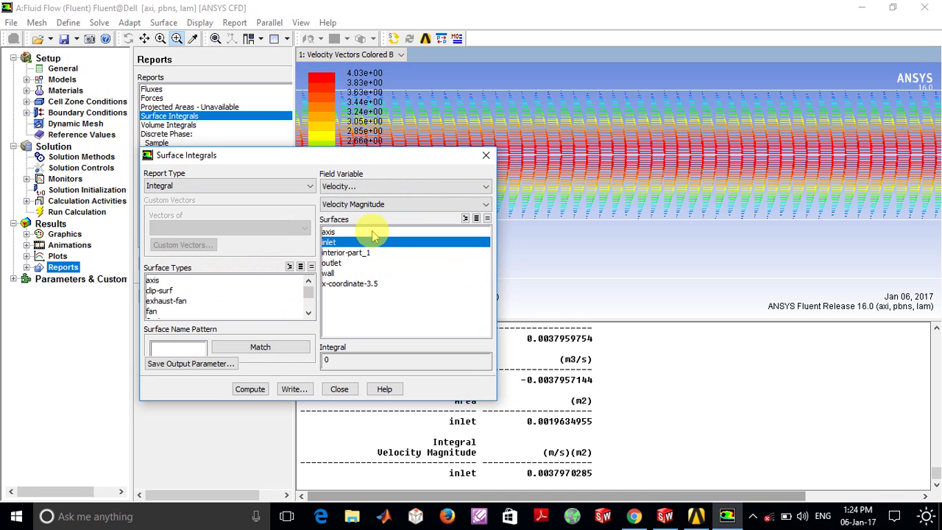
Compute it over the inlet only, getting 0.0037970285 (m/s)(m²), and close the dialog.
left_click(351, 263)
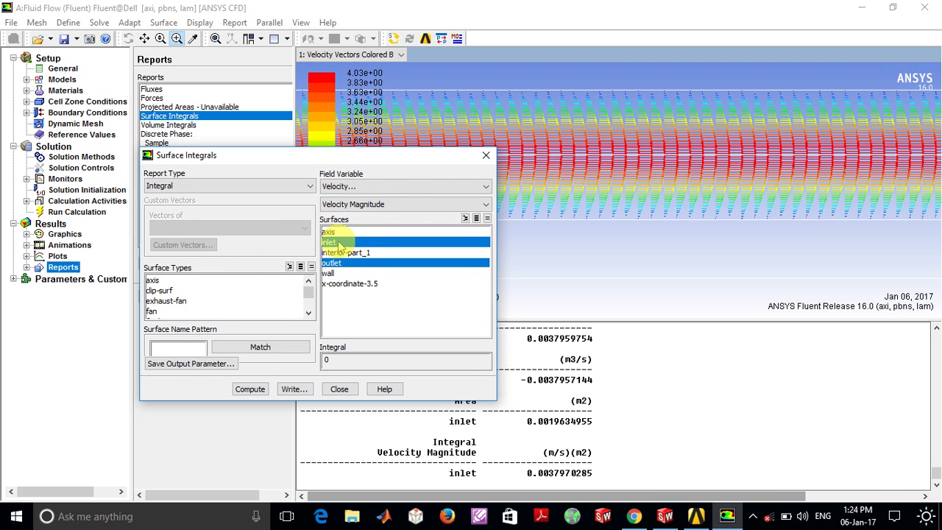
left_click(335, 243)
left_click(336, 243)
left_click(345, 264)
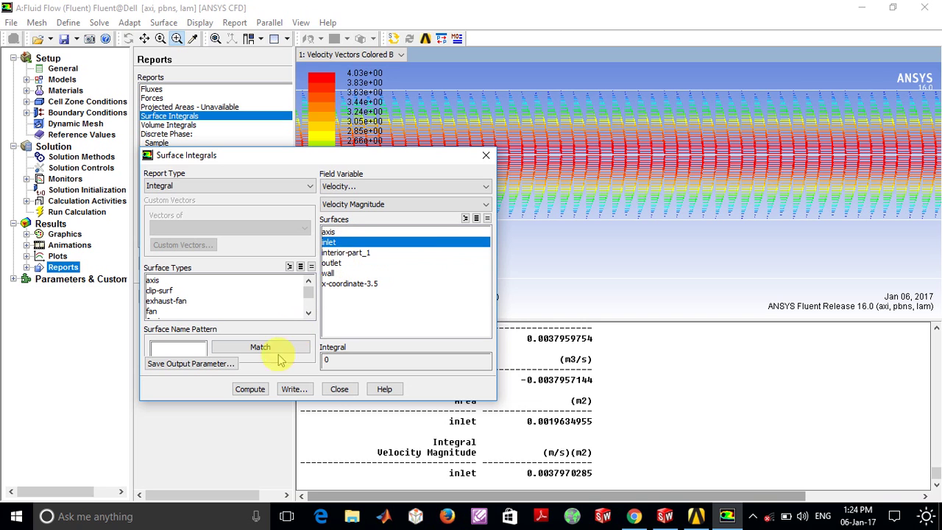
left_click(258, 385)
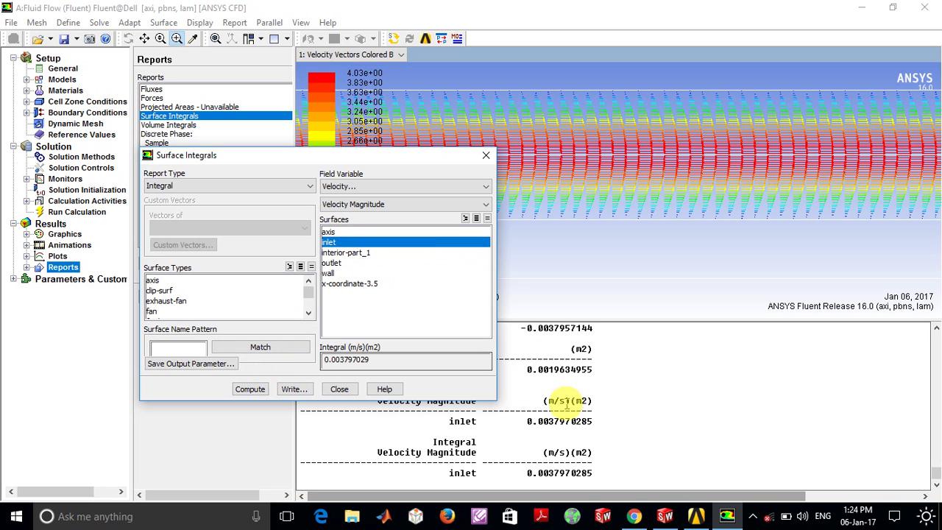
left_click_drag(532, 473, 595, 473)
left_click(595, 472)
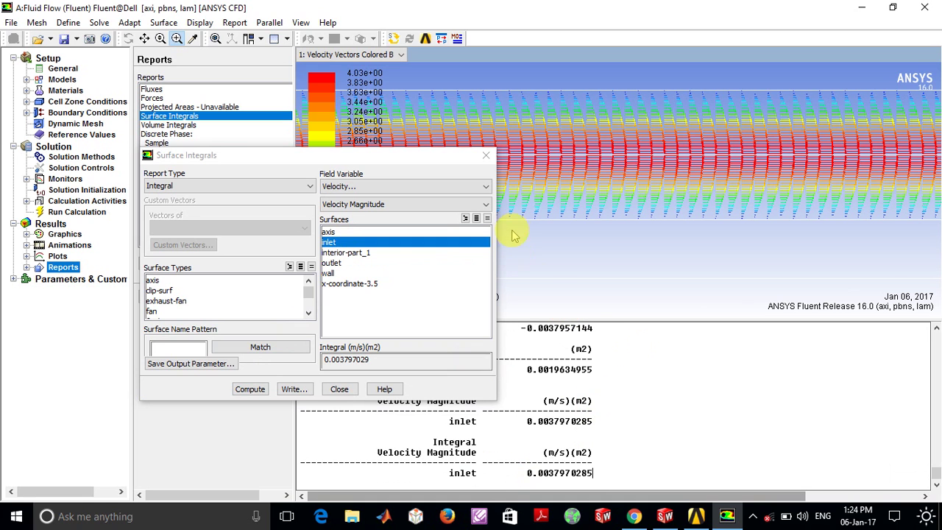
left_click(487, 157)
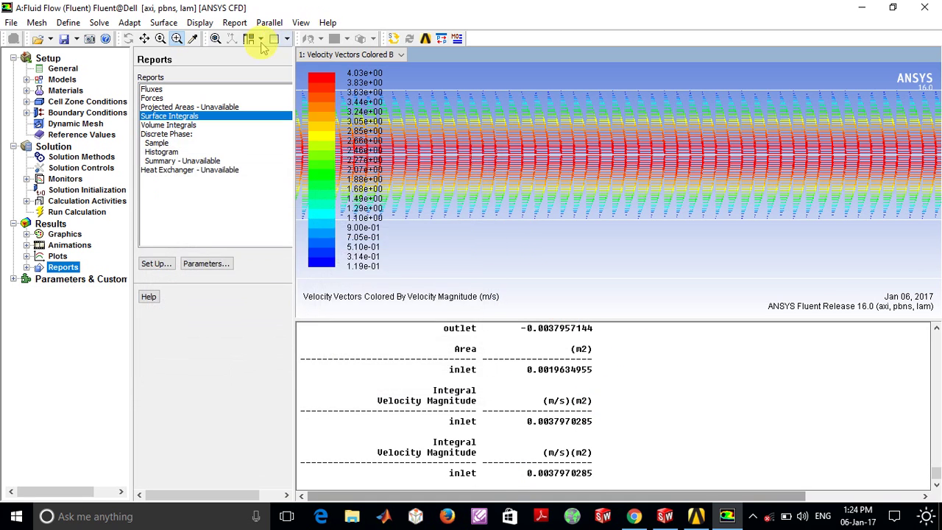